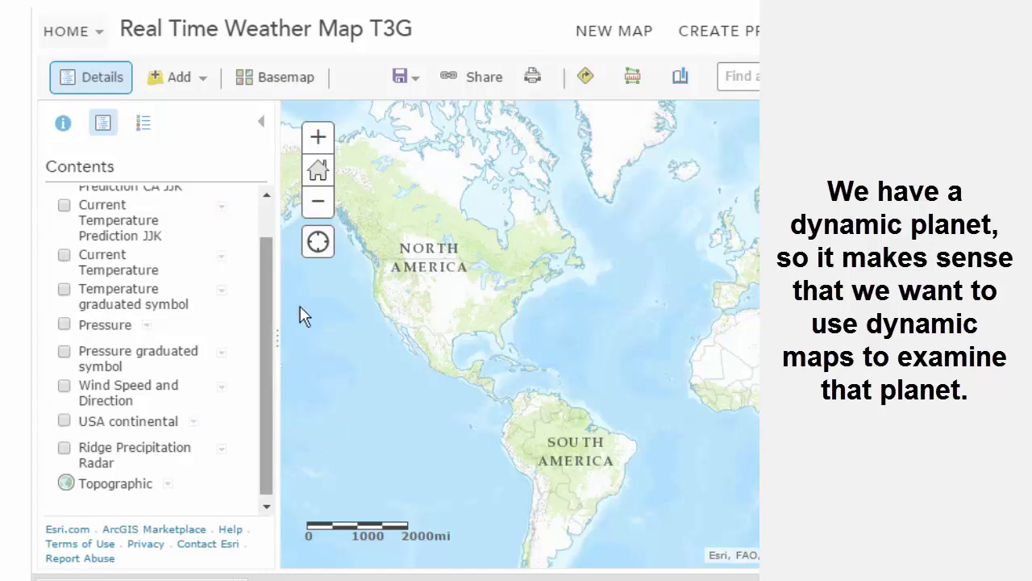
- Turn on the Current Temperature layer to show colored temperature points across North America
left_click(65, 257)
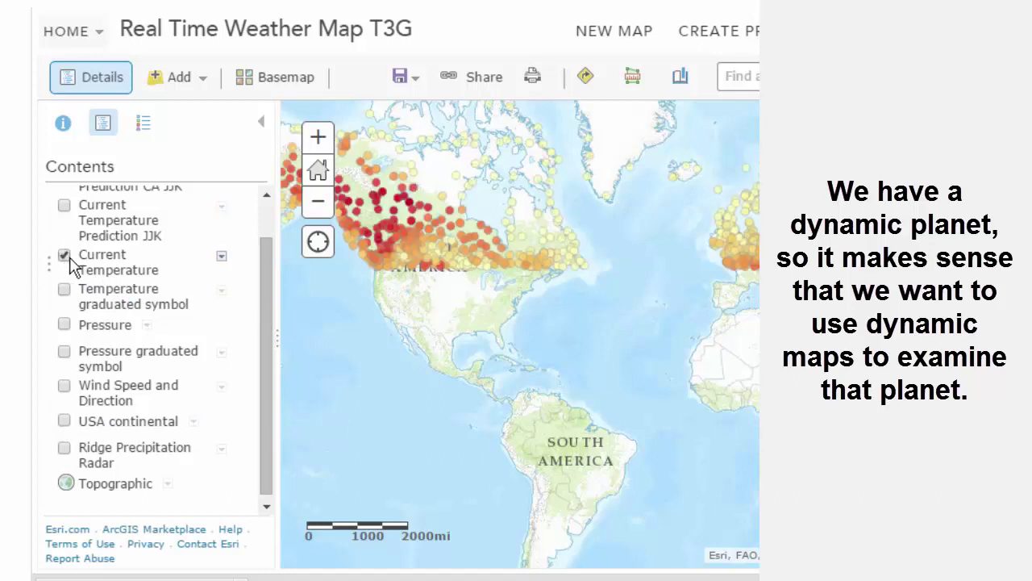
- Pan across Europe, Africa and Asia and show the Air Temperature legend (< 43 to > 76 °F)
left_click_drag(699, 341, 543, 362)
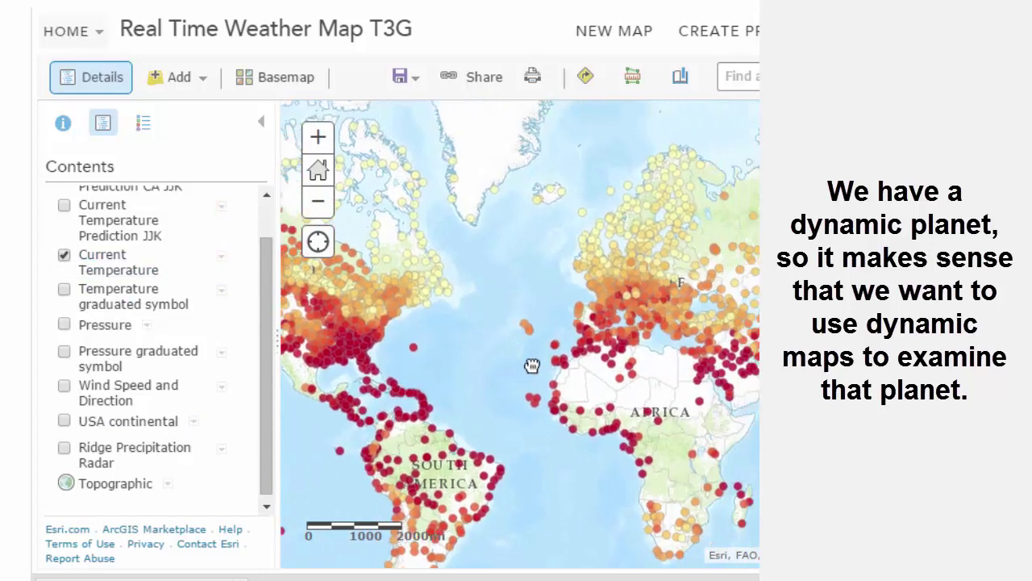
mouse_move(664, 363)
left_mouse_down()
mouse_move(556, 376)
mouse_move(494, 350)
mouse_move(491, 360)
mouse_move(677, 358)
left_mouse_up()
left_click_drag(521, 357, 703, 419)
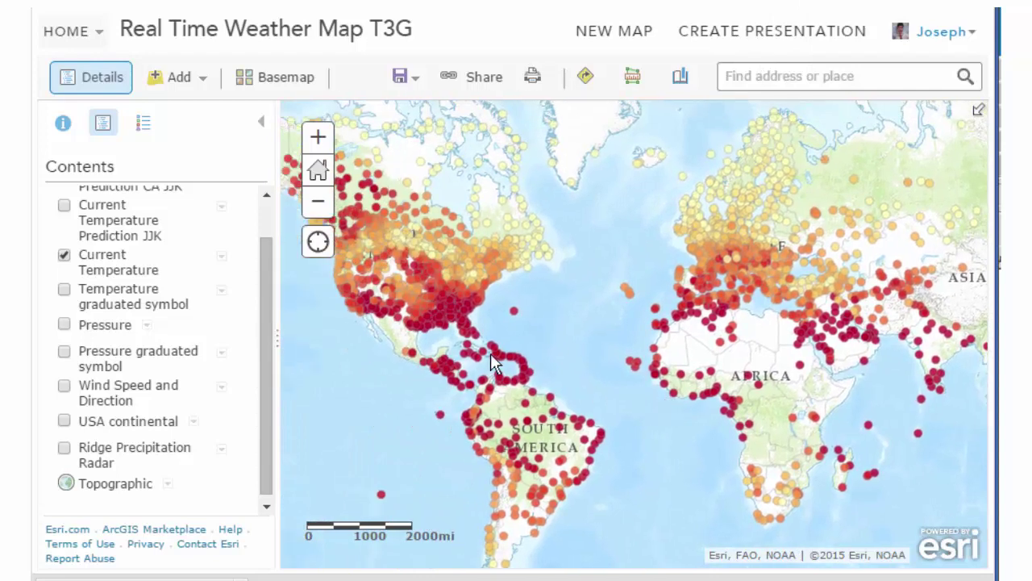
left_click(145, 125)
left_click_drag(584, 336, 554, 323)
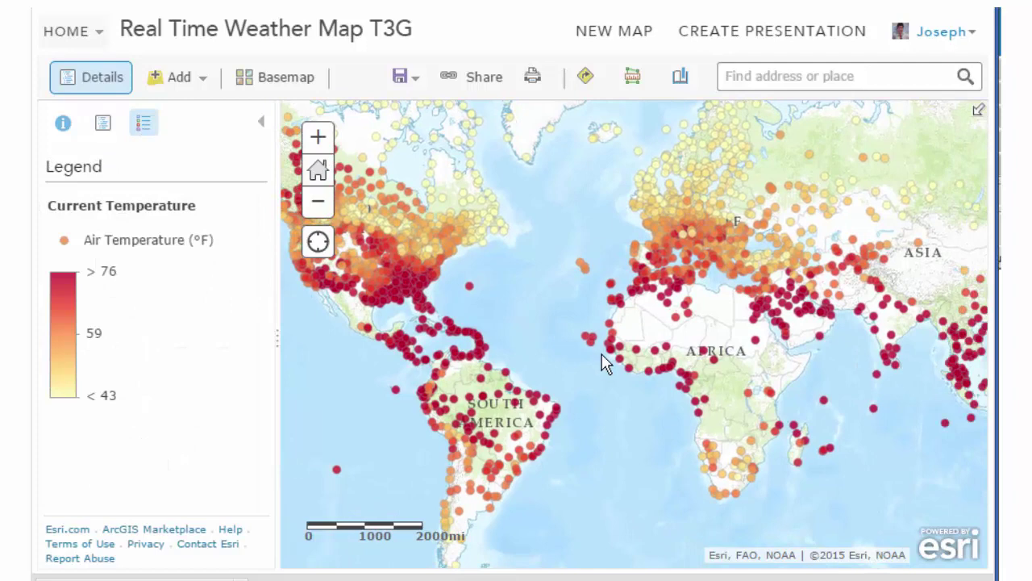
left_click_drag(588, 341, 654, 406)
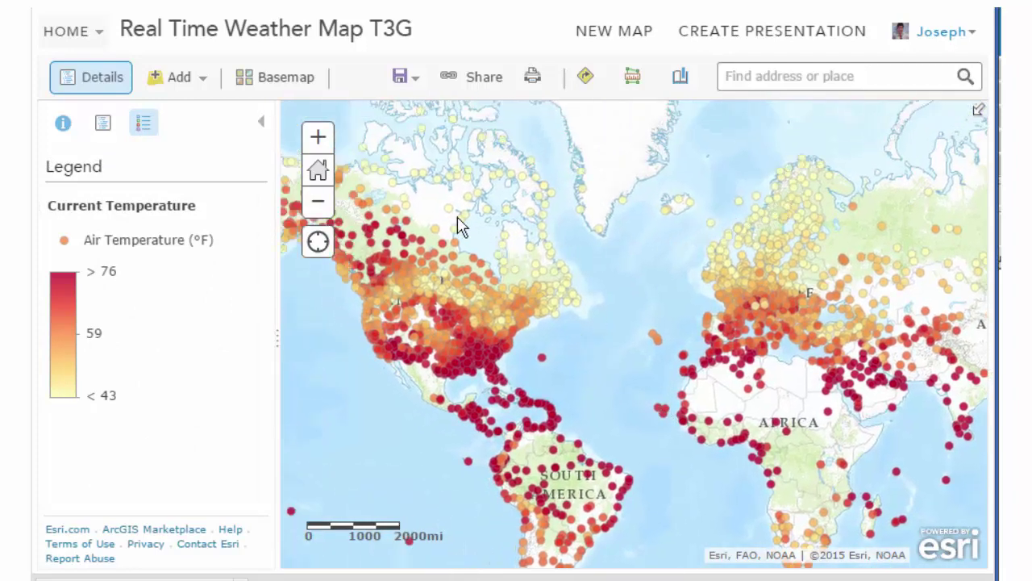
left_click_drag(573, 362, 479, 285)
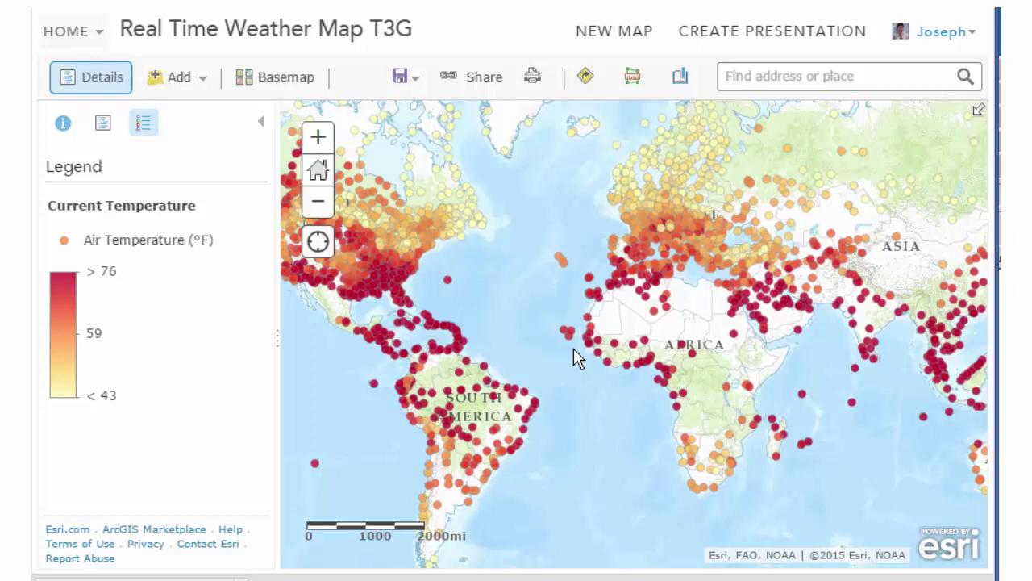
- Zoom the map to the Continental US bookmark
left_click(108, 137)
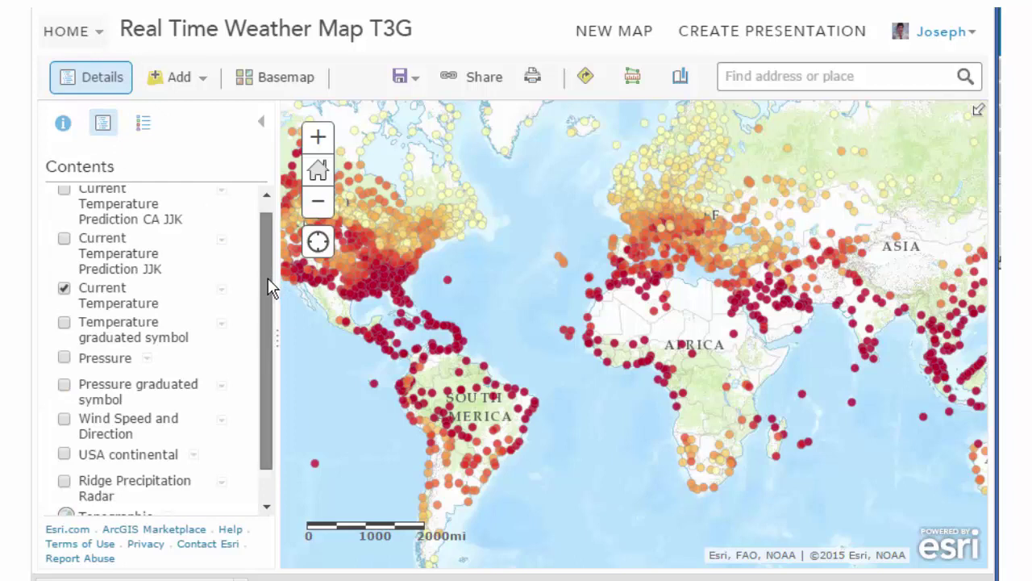
left_click_drag(269, 275, 272, 341)
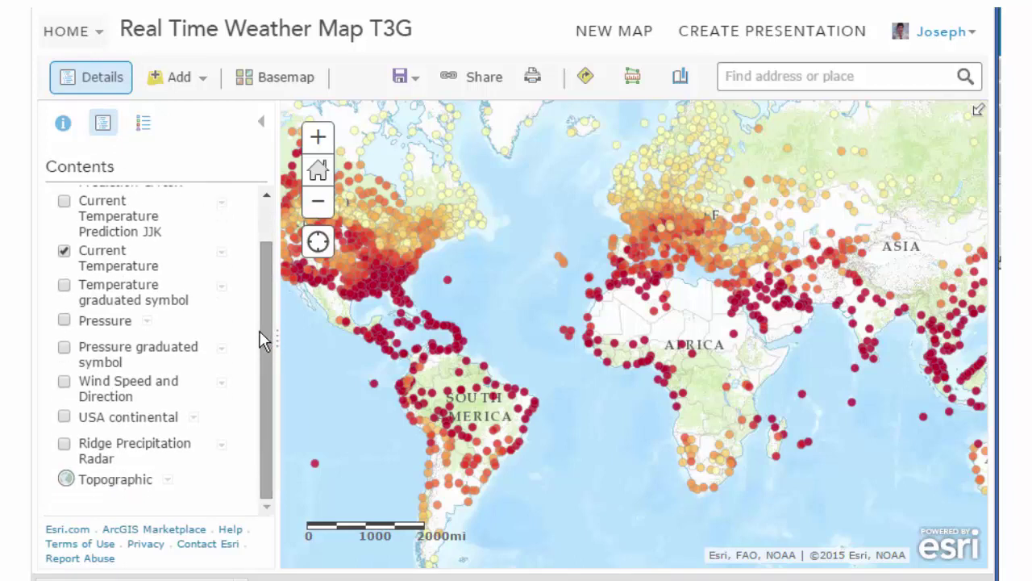
left_click_drag(263, 328, 269, 302)
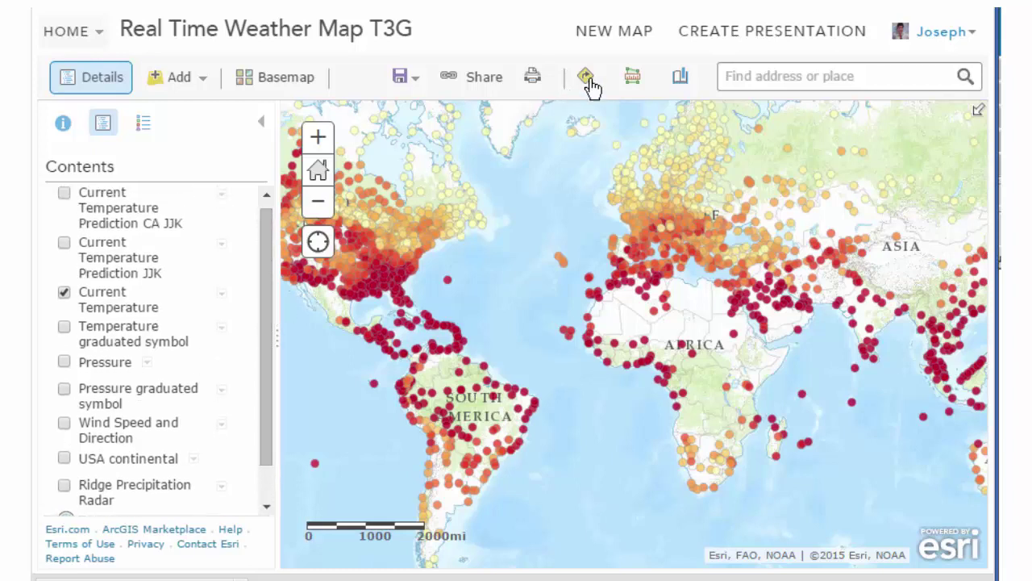
left_click(695, 80)
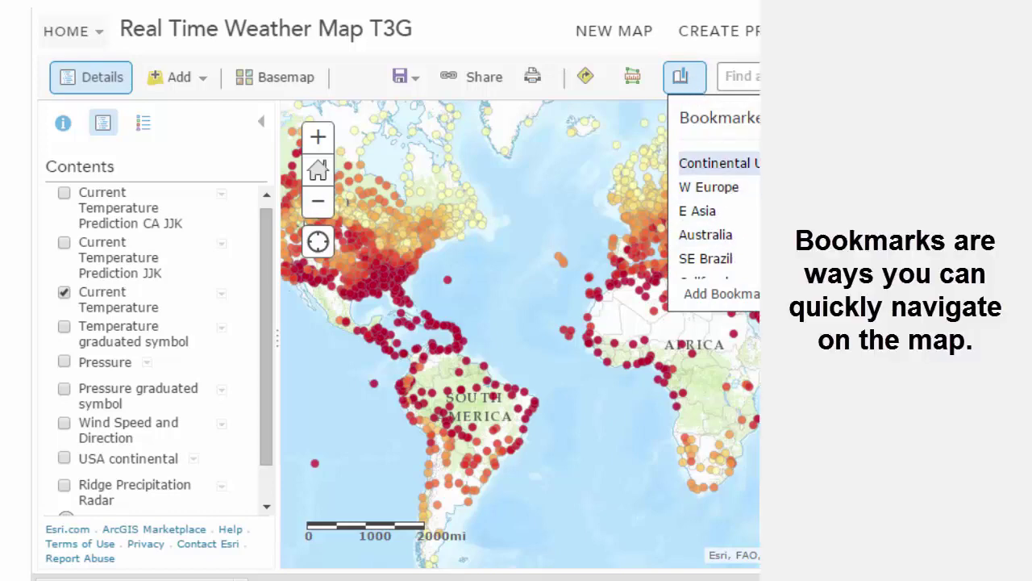
left_click(718, 163)
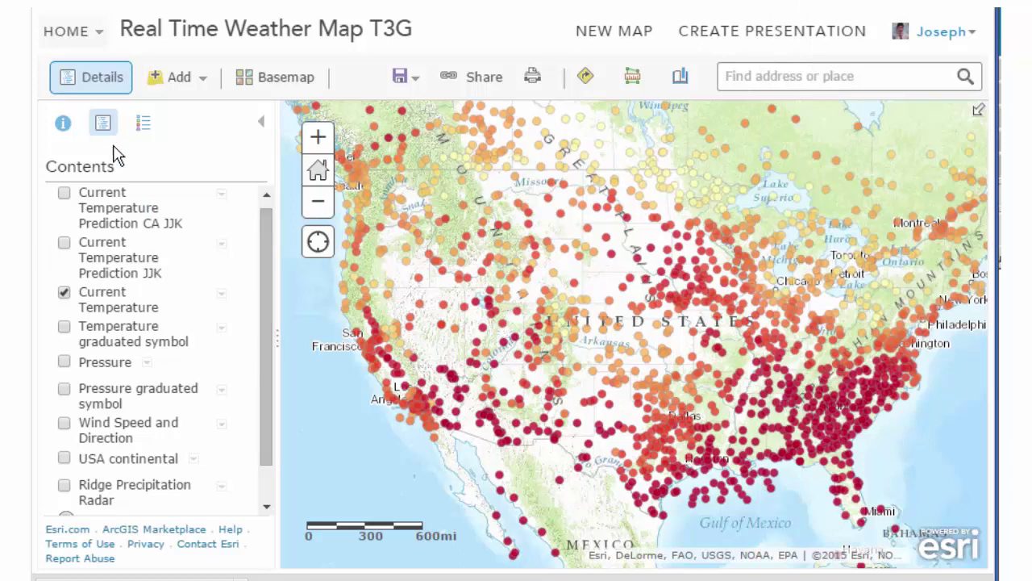
- Check the legend, then turn on the Current Temperature Prediction JJK surface
left_click(131, 125)
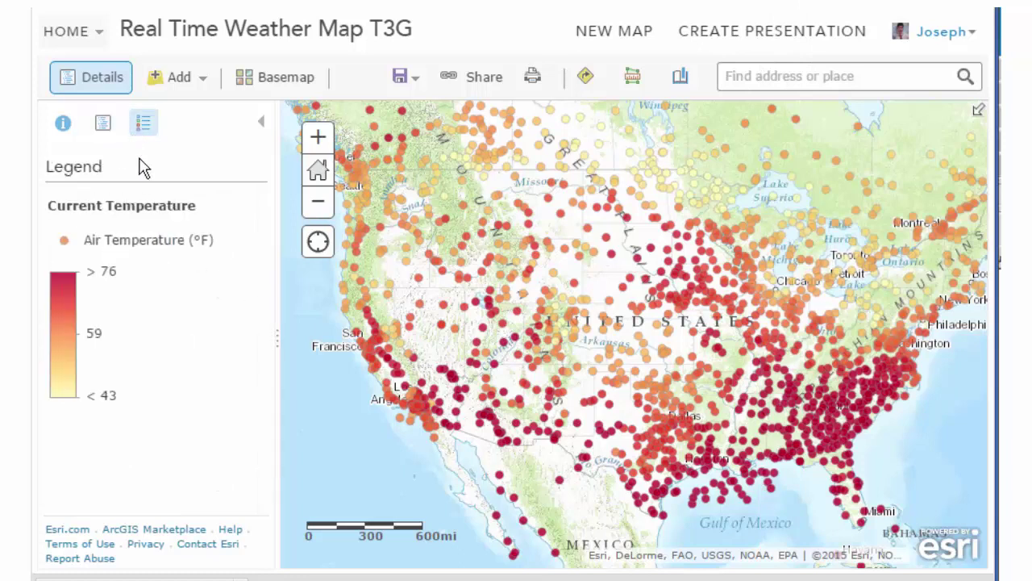
left_click(104, 126)
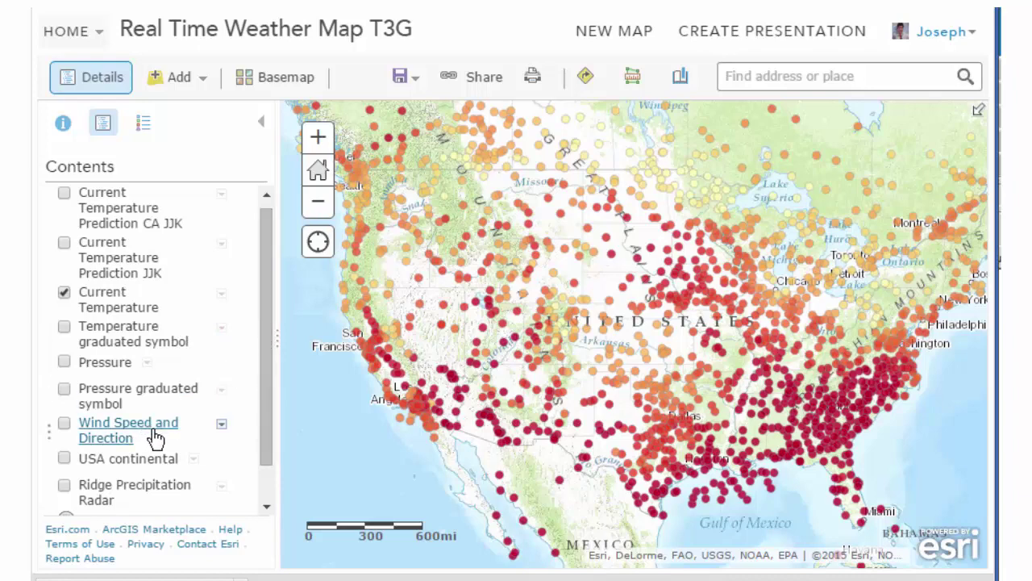
left_click(64, 242)
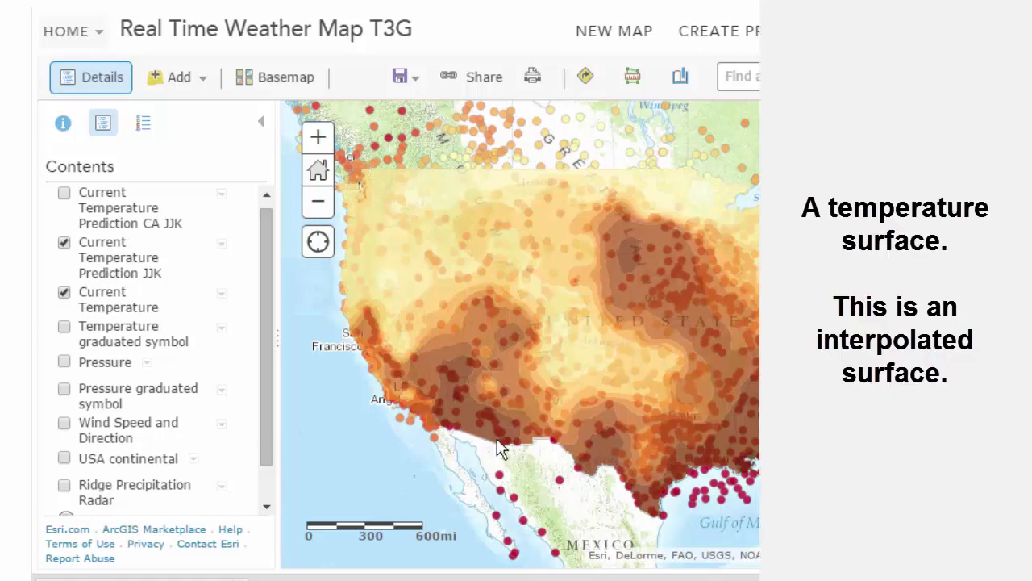
left_click(143, 126)
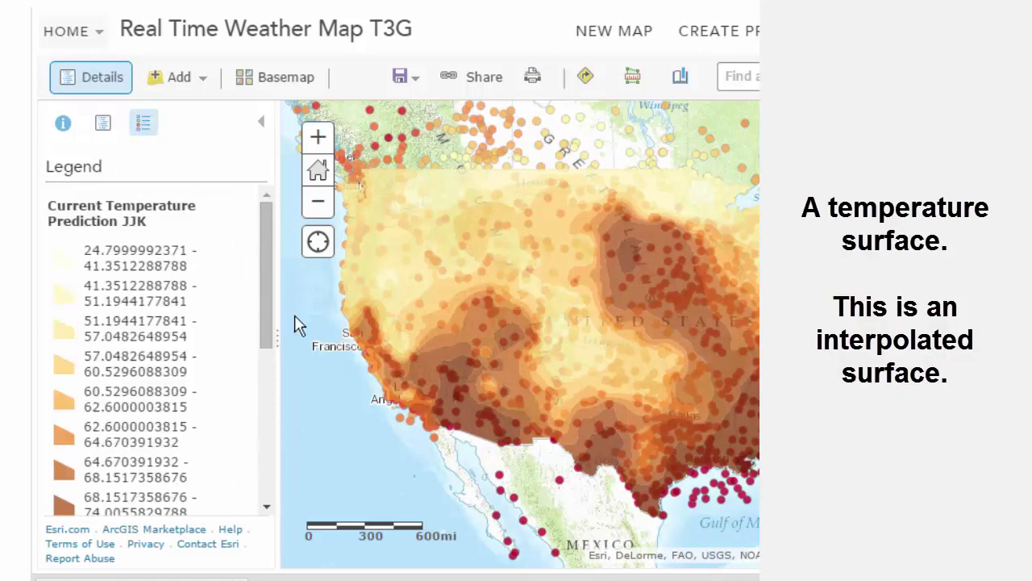
mouse_move(268, 280)
left_mouse_down()
mouse_move(287, 369)
mouse_move(277, 276)
left_mouse_up()
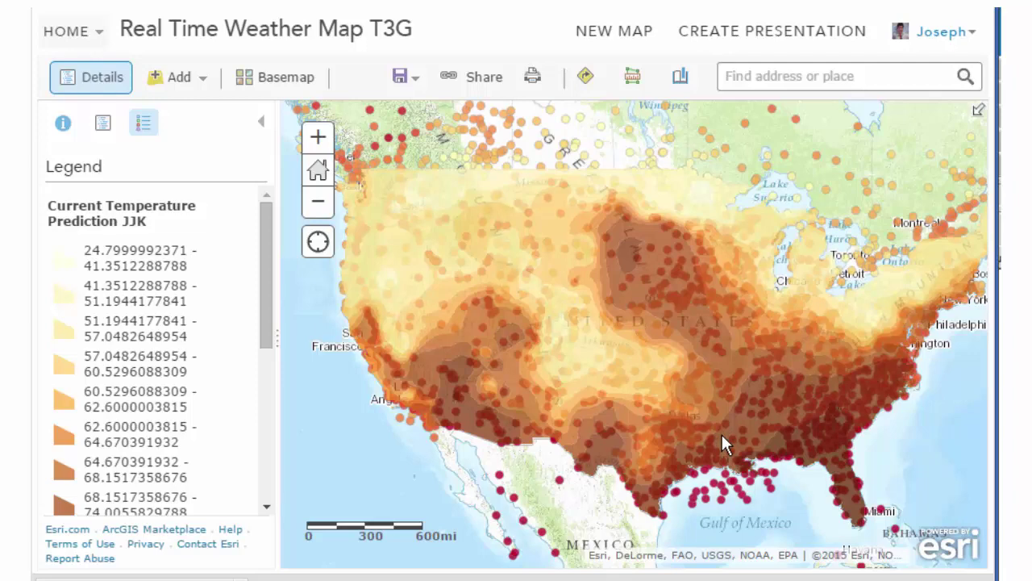
left_click_drag(648, 323, 523, 115)
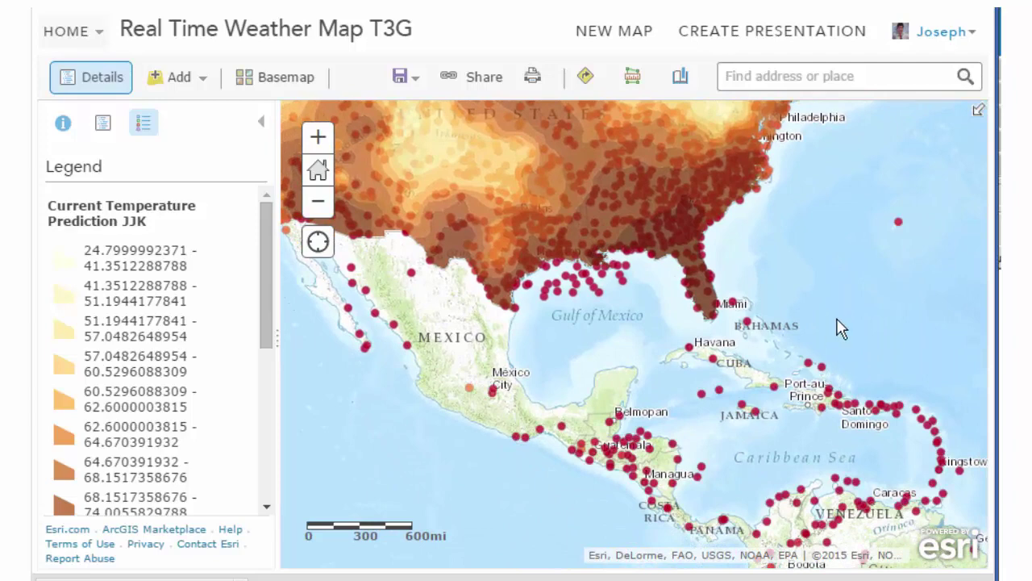
left_click_drag(821, 486, 712, 415)
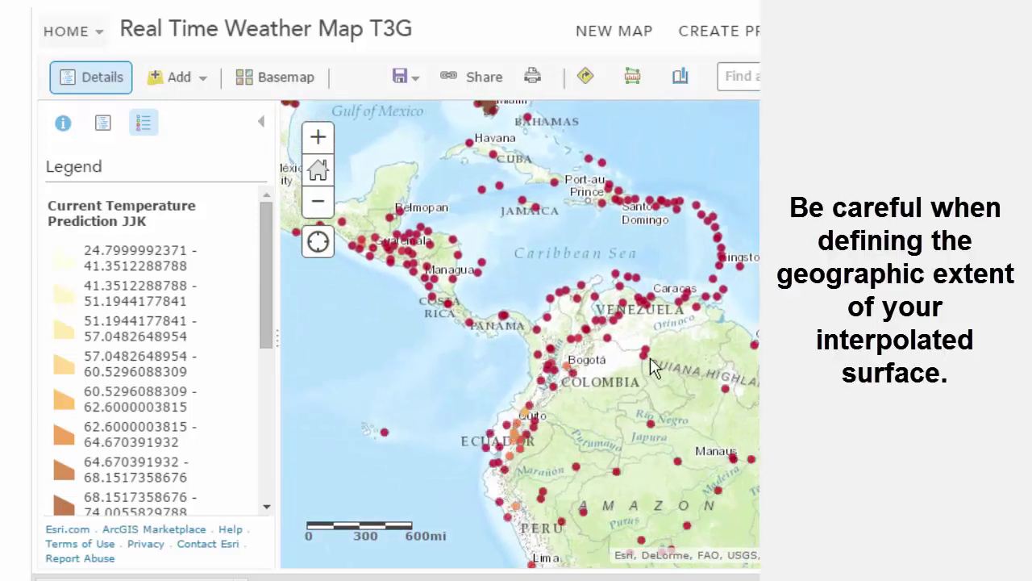
left_click_drag(632, 347, 740, 433)
left_click_drag(643, 271, 752, 493)
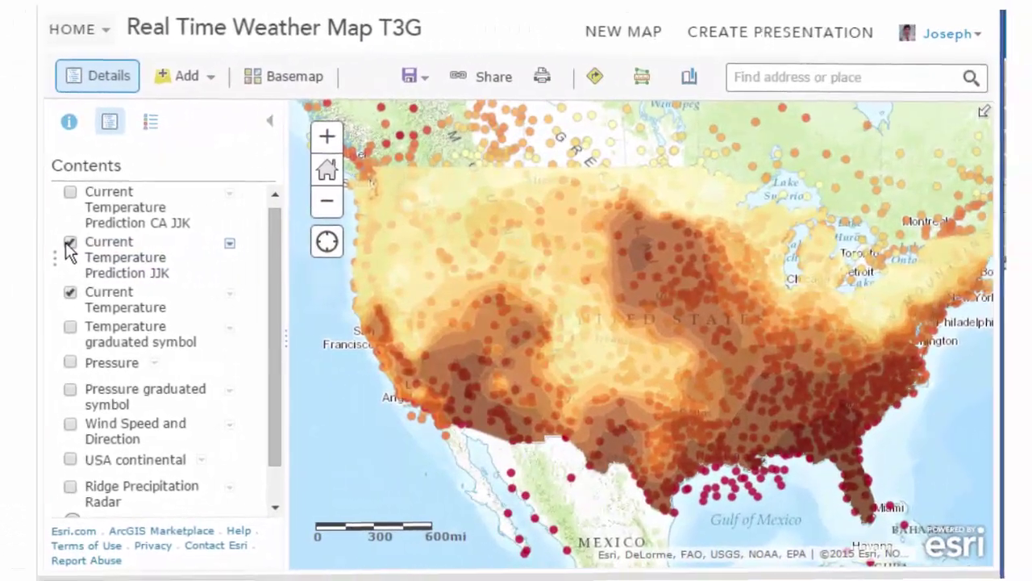
- Turn off both temperature layers and turn on USA continental to shade California
left_click(34, 257)
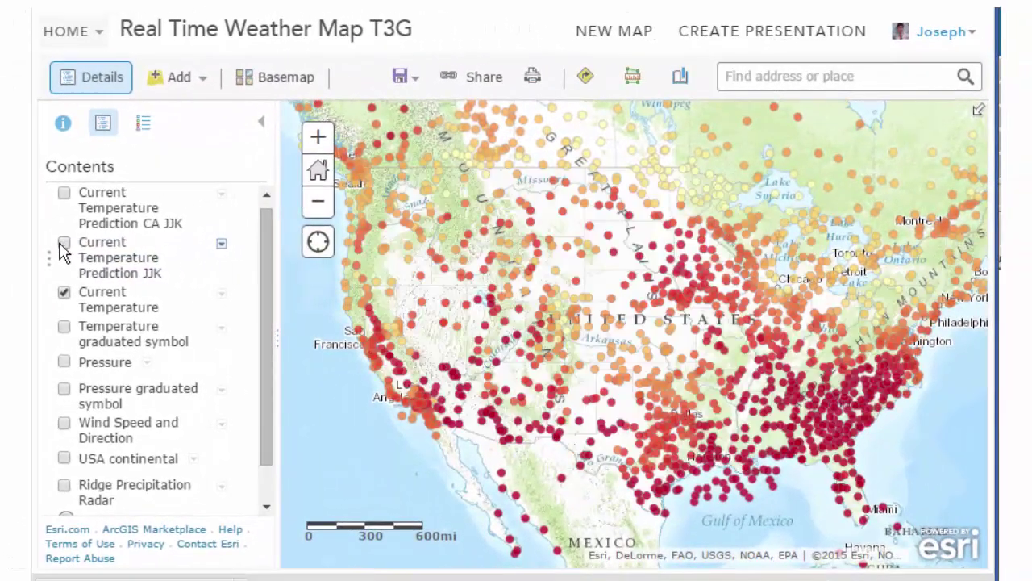
left_click(64, 292)
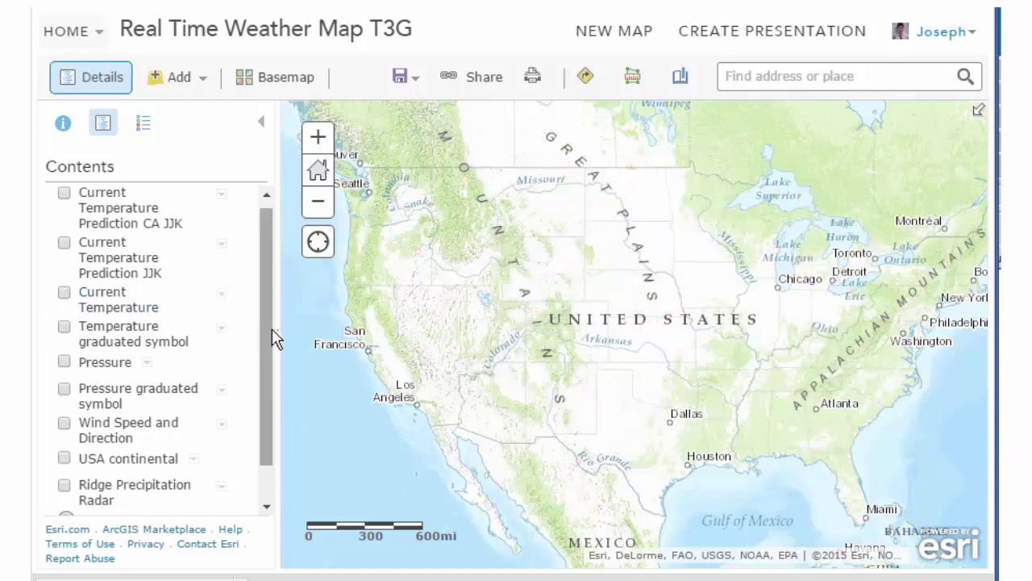
scroll(269, 319, "up", 1)
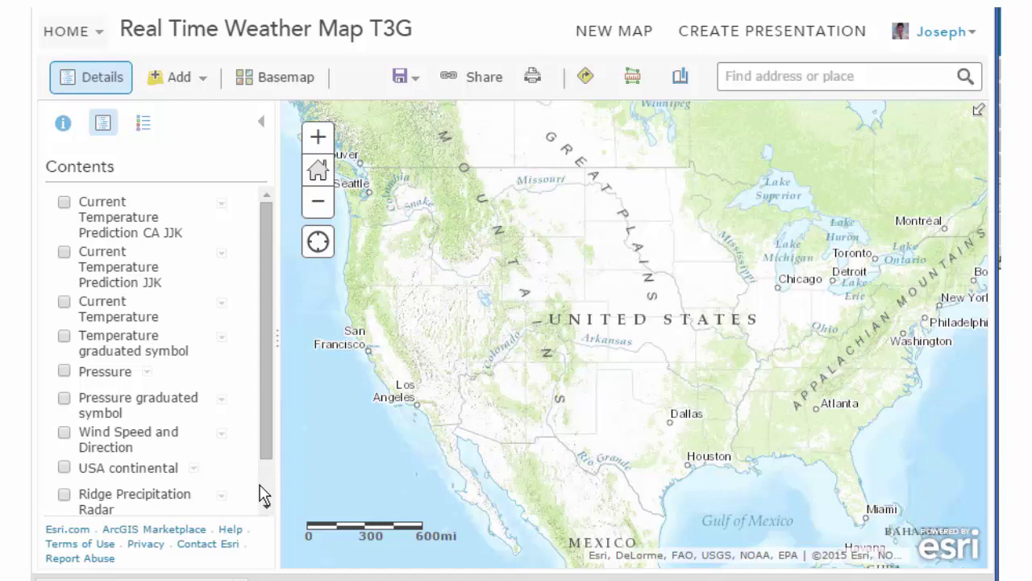
left_click(66, 471)
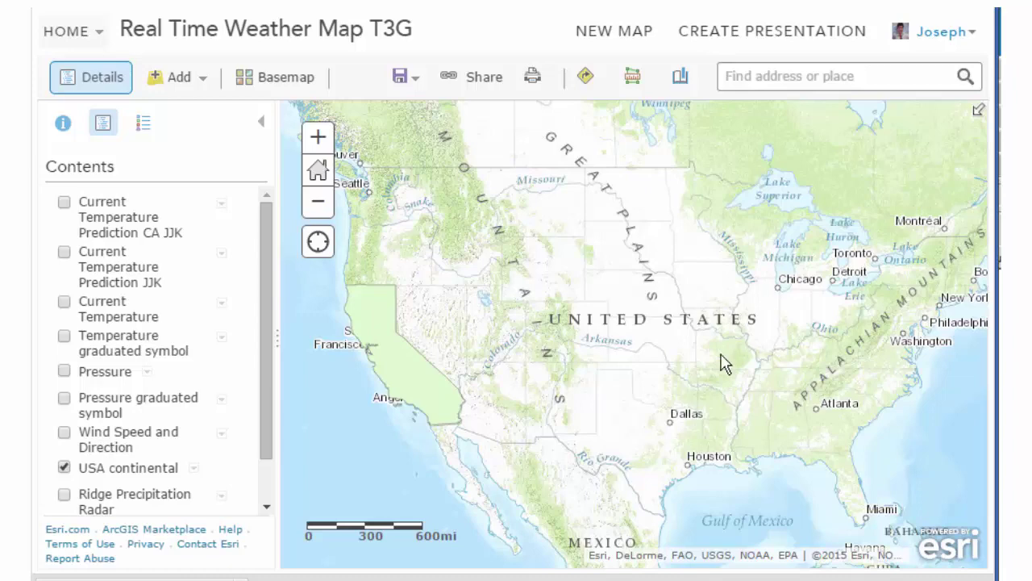
- Open the USA continental layer's filter settings and view its expression, then close them
left_click(194, 471)
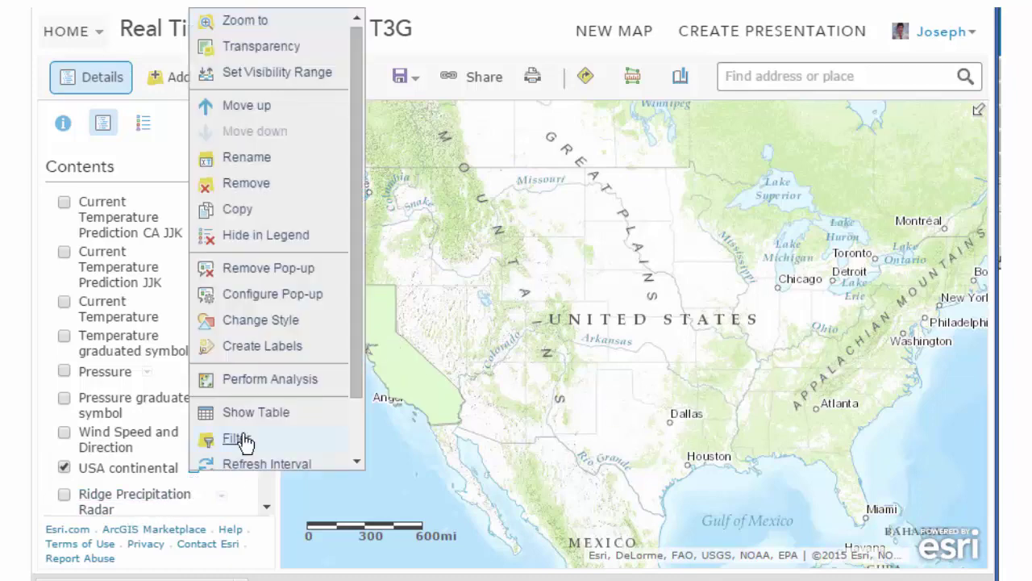
left_click(246, 441)
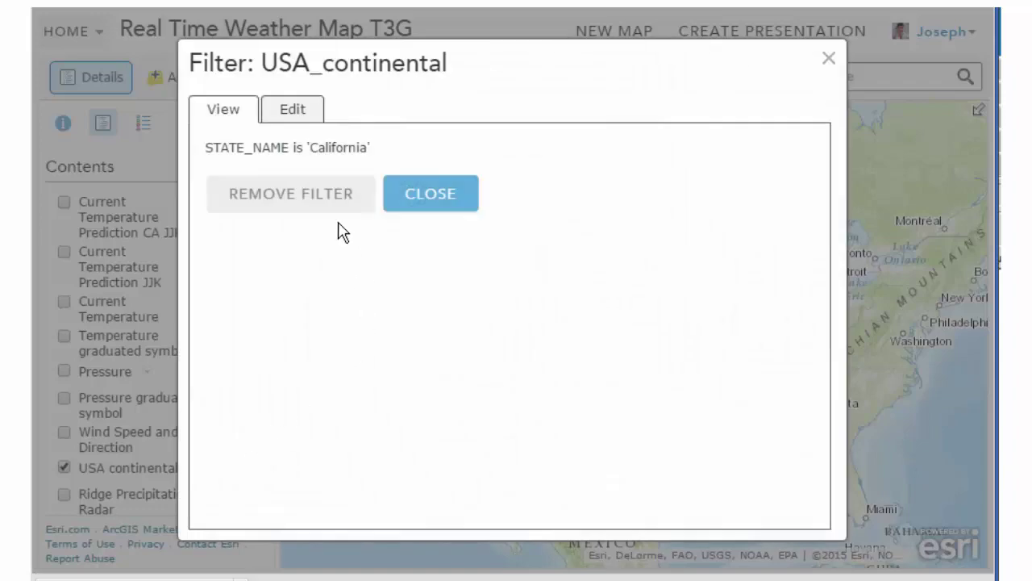
left_click(291, 119)
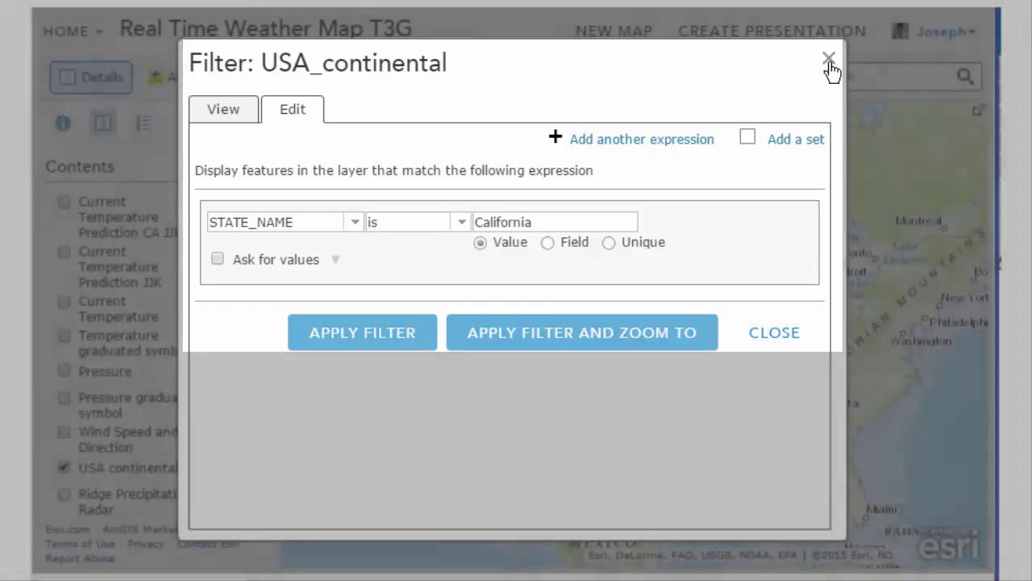
left_click(830, 65)
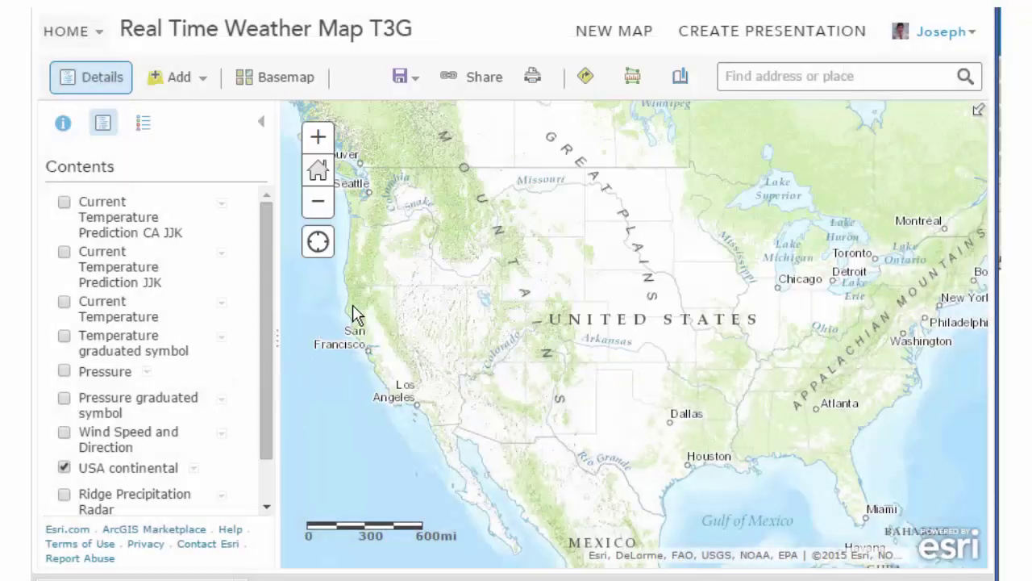
- Zoom in and centre the map on California and Nevada
scroll(357, 314, "up", 1)
left_click_drag(477, 376, 654, 295)
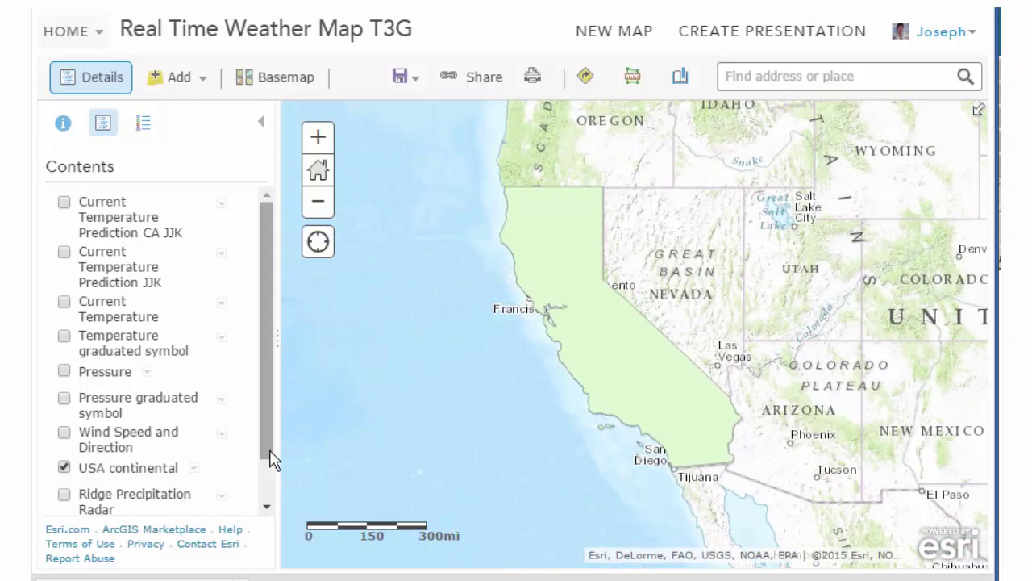
left_click(272, 479)
- Turn on Current Temperature Prediction CA JJK and view its legend
left_click(270, 233)
left_click(64, 201)
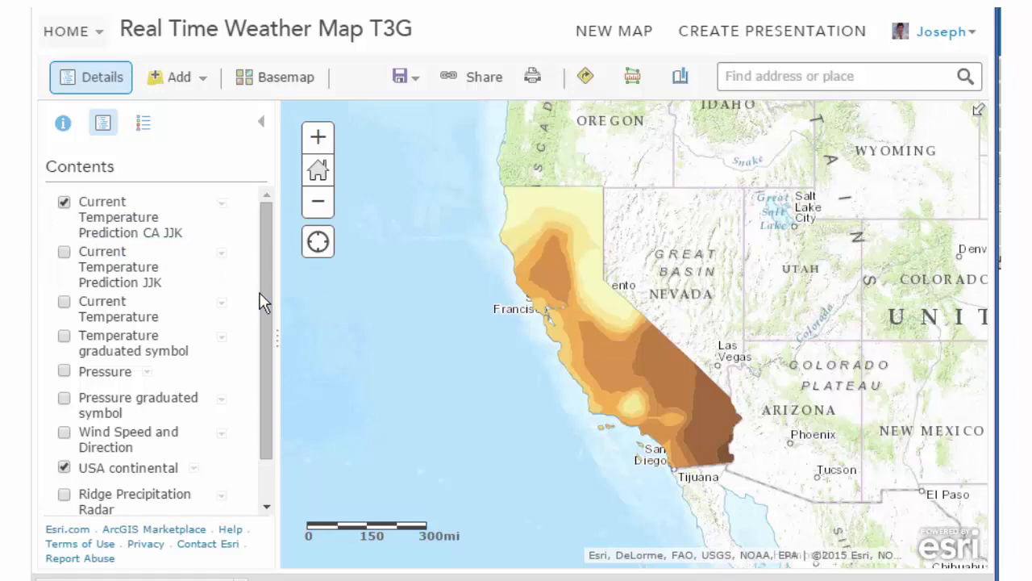
left_click(145, 125)
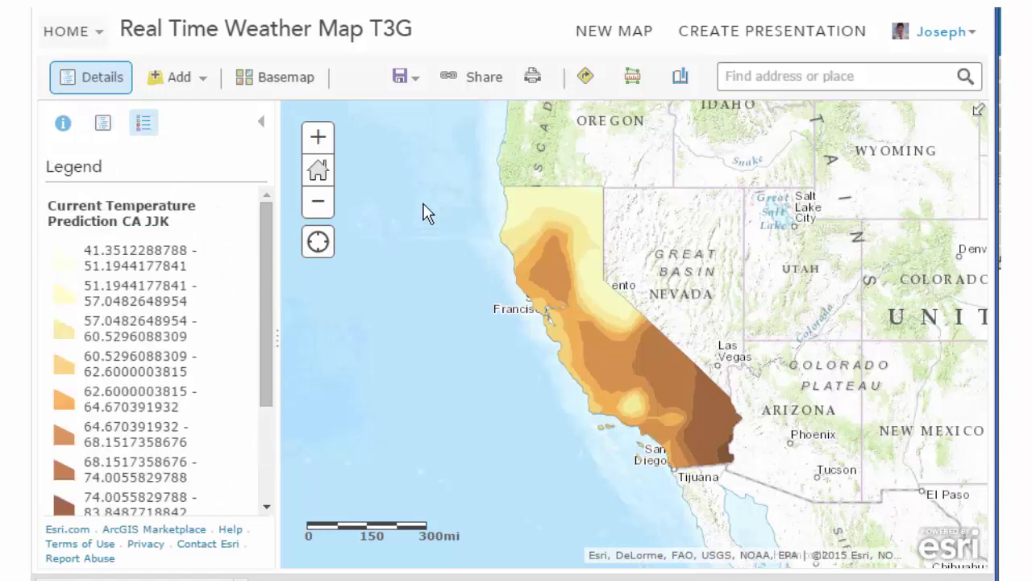
scroll(606, 343, "up", 2)
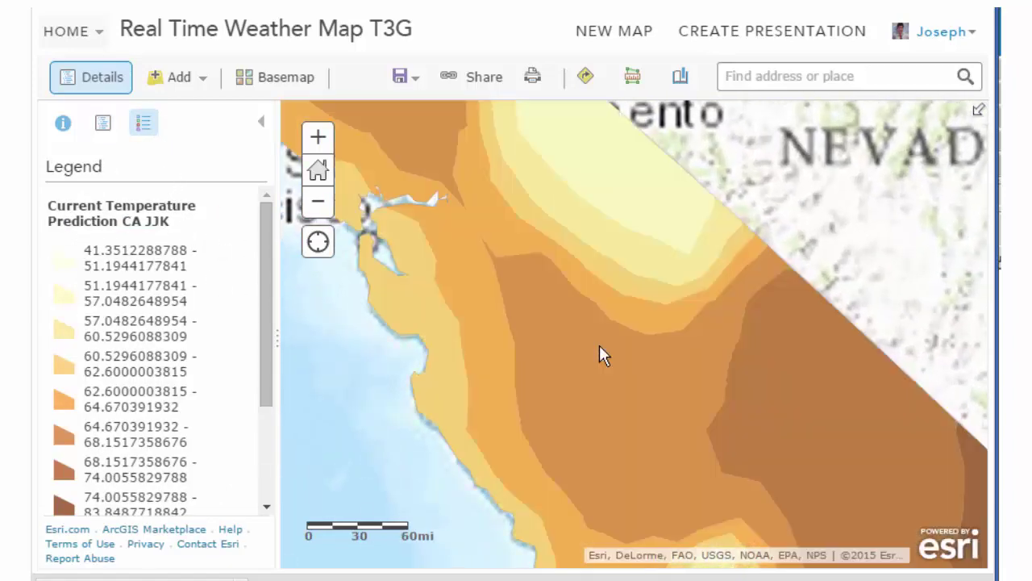
scroll(600, 345, "down", 1)
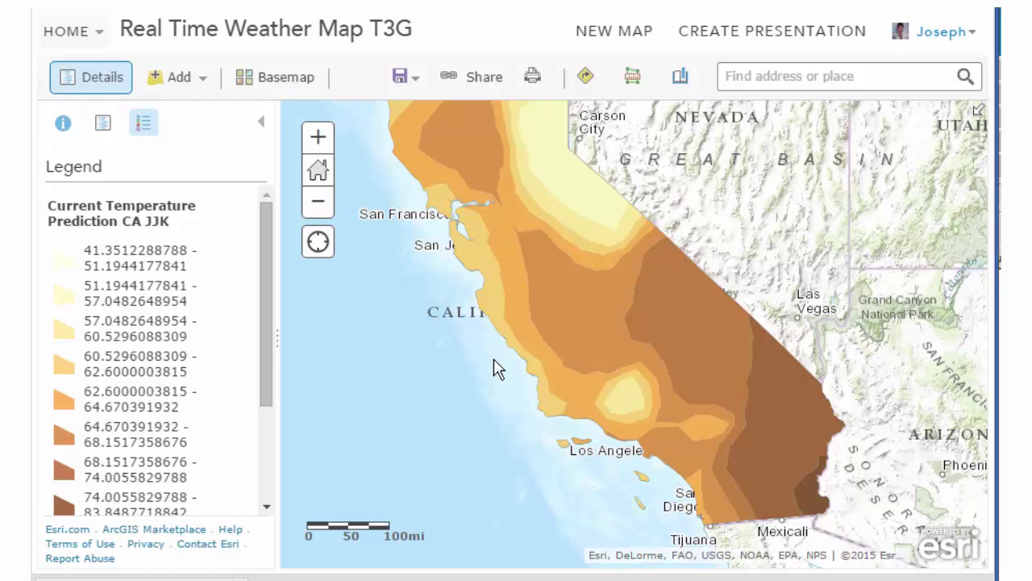
- Turn on the continental Current Temperature Prediction JJK surface from the layer list
left_click(102, 122)
mouse_move(261, 244)
left_mouse_down()
mouse_move(256, 294)
mouse_move(258, 235)
left_mouse_up()
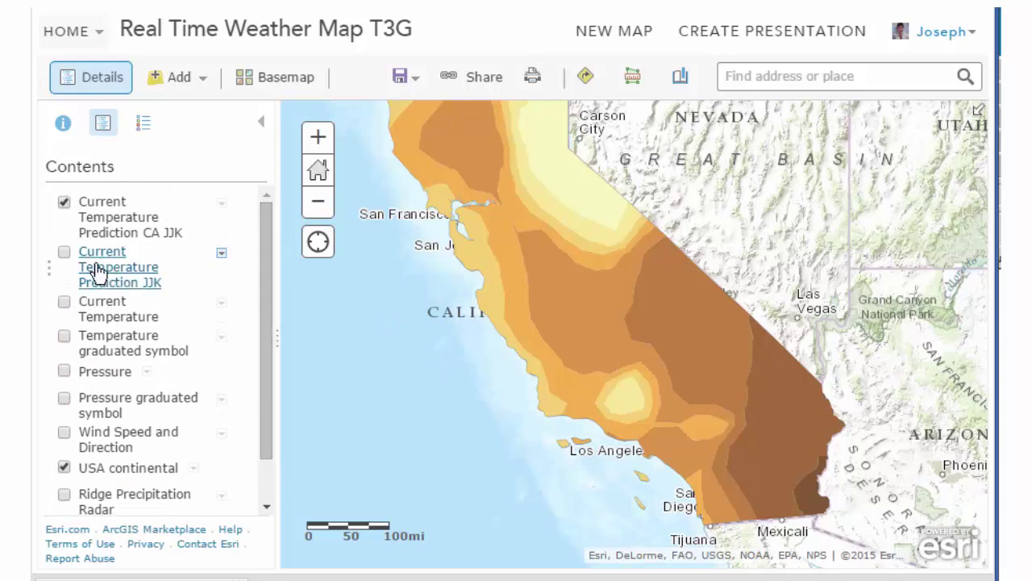
left_click(65, 254)
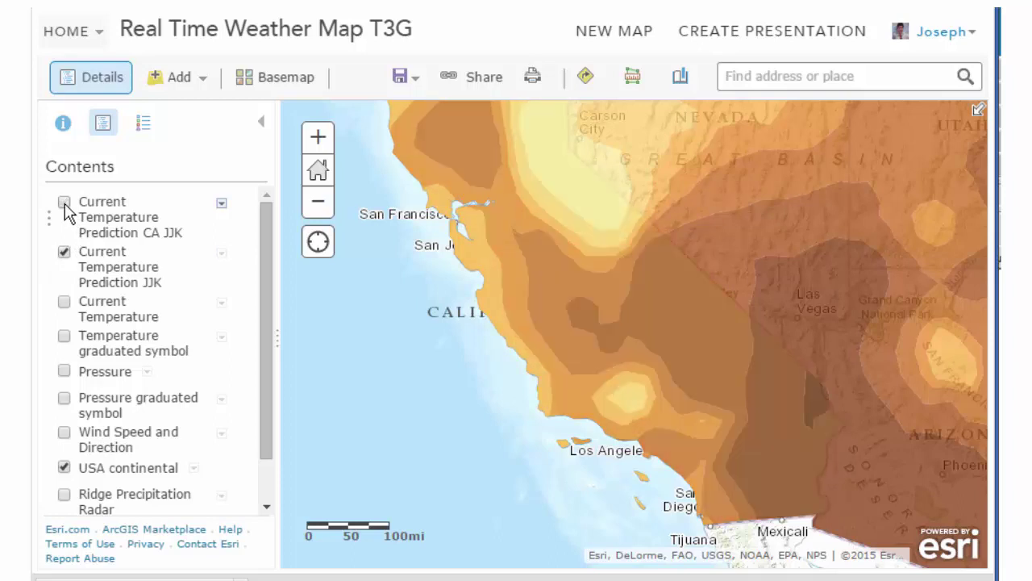
- Toggle the Current Temperature Prediction CA JJK layer on and off repeatedly to compare it
left_click(66, 204)
left_click_drag(418, 357, 434, 379)
left_click(64, 204)
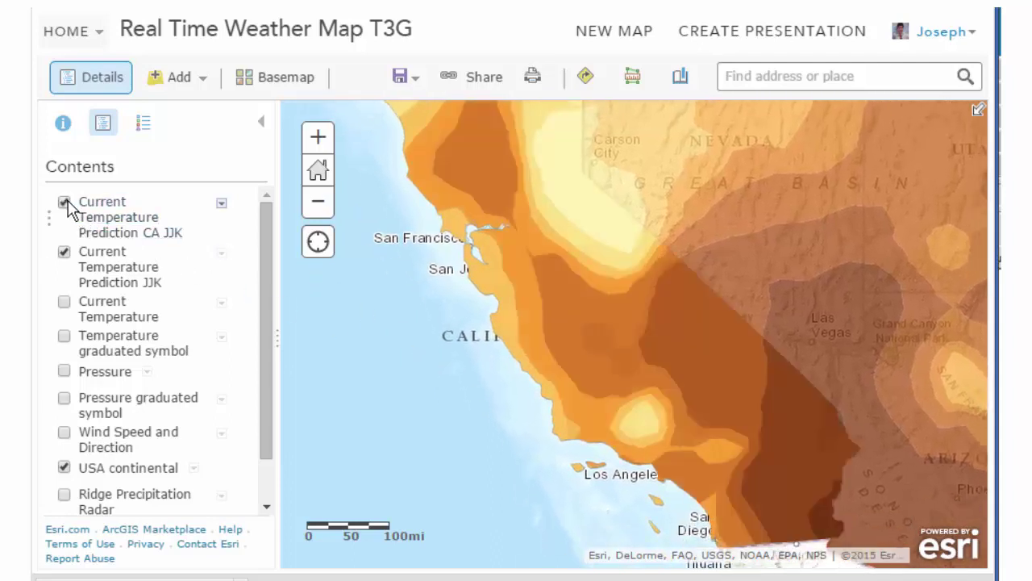
left_click(64, 204)
left_click(64, 203)
left_click(65, 203)
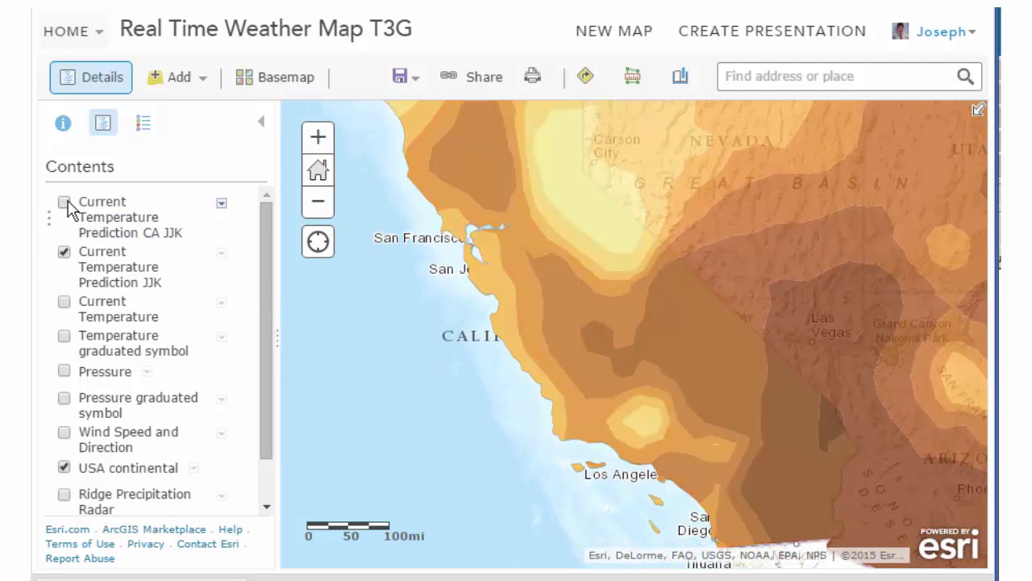
left_click(65, 203)
left_click(65, 203)
left_click(65, 203)
left_click(64, 204)
left_click(65, 203)
left_click(64, 203)
left_click_drag(758, 538, 786, 467)
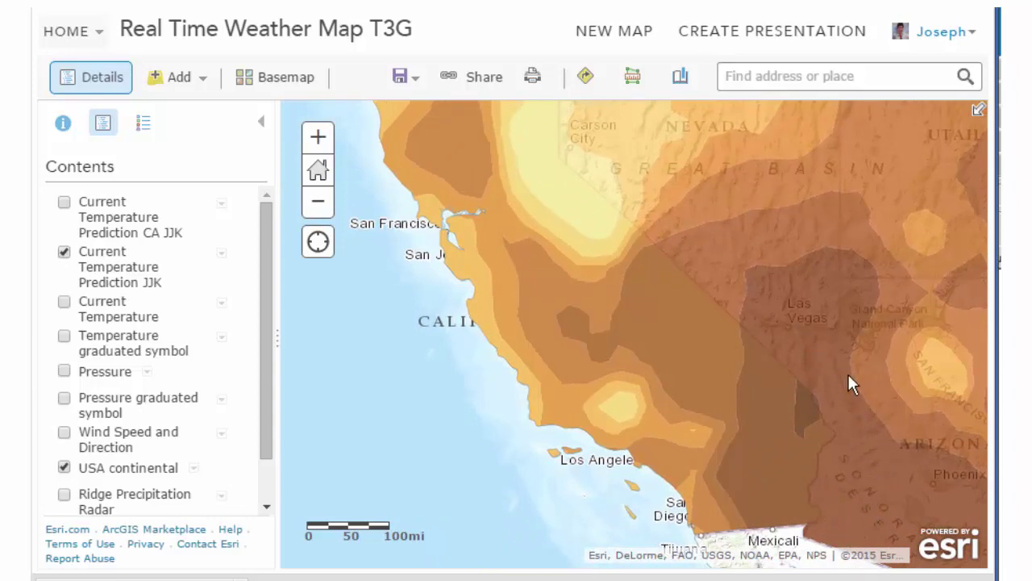
- Compare the CA JJK, continental JJK and Current Temperature point layers by swapping their visibility
left_click(63, 203)
left_click(65, 252)
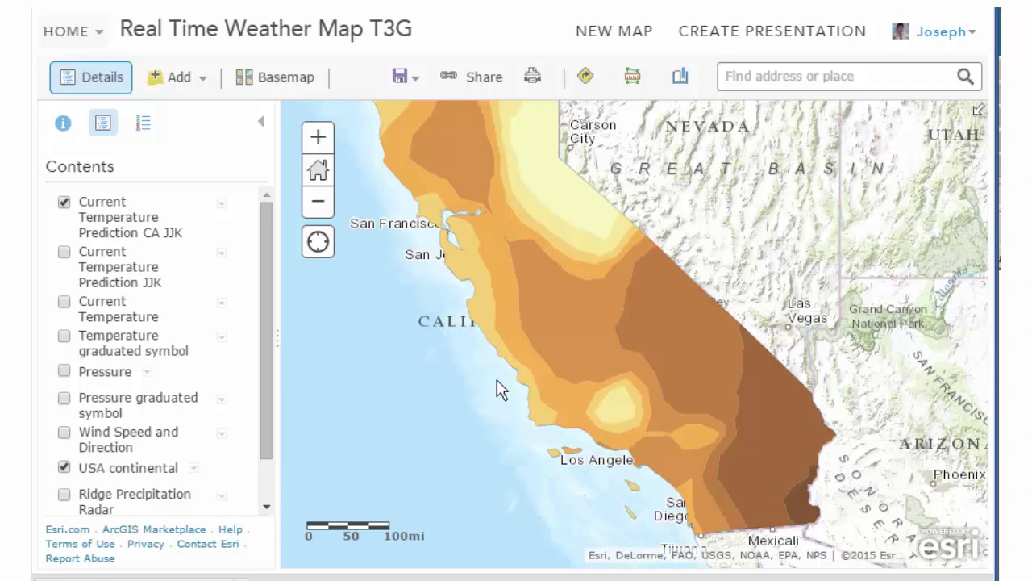
left_click(63, 203)
left_click(63, 254)
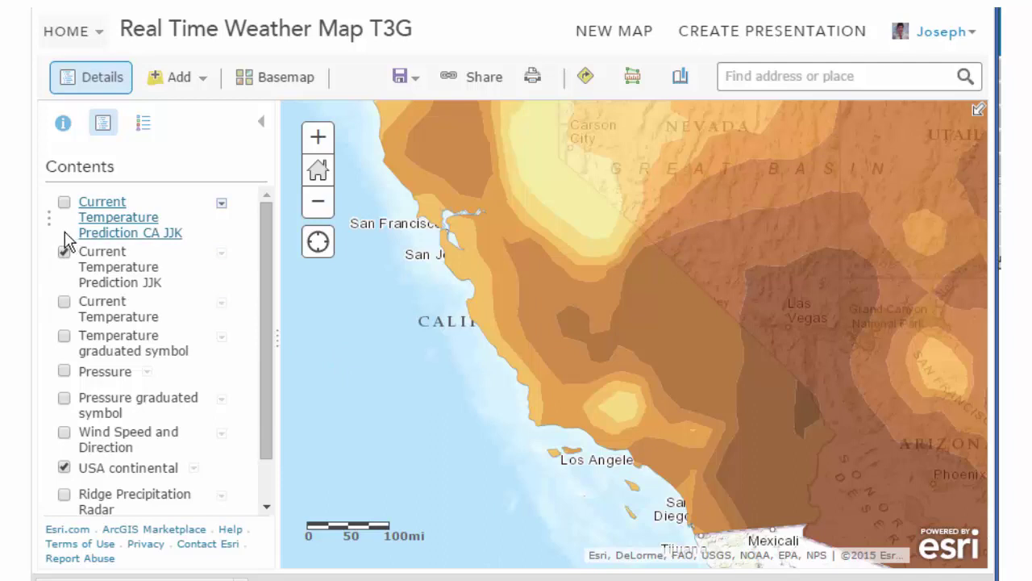
left_click(64, 305)
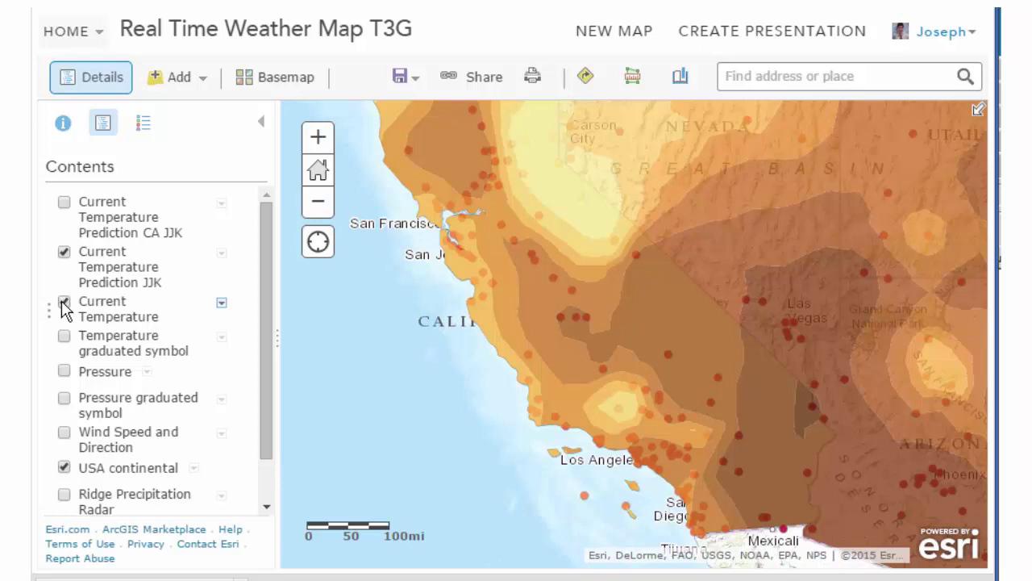
left_click(63, 303)
left_click(63, 252)
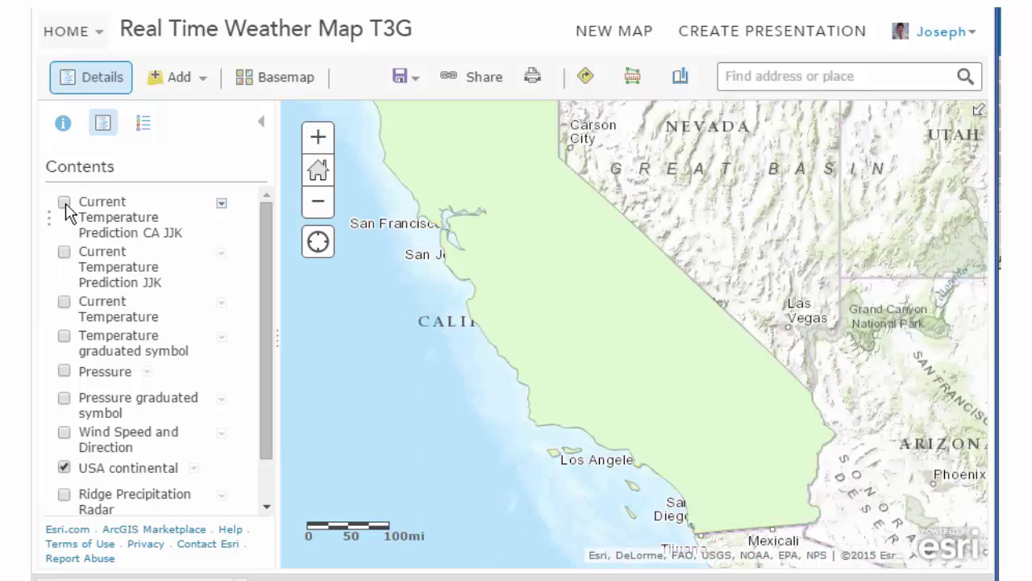
left_click(65, 203)
left_click(65, 253)
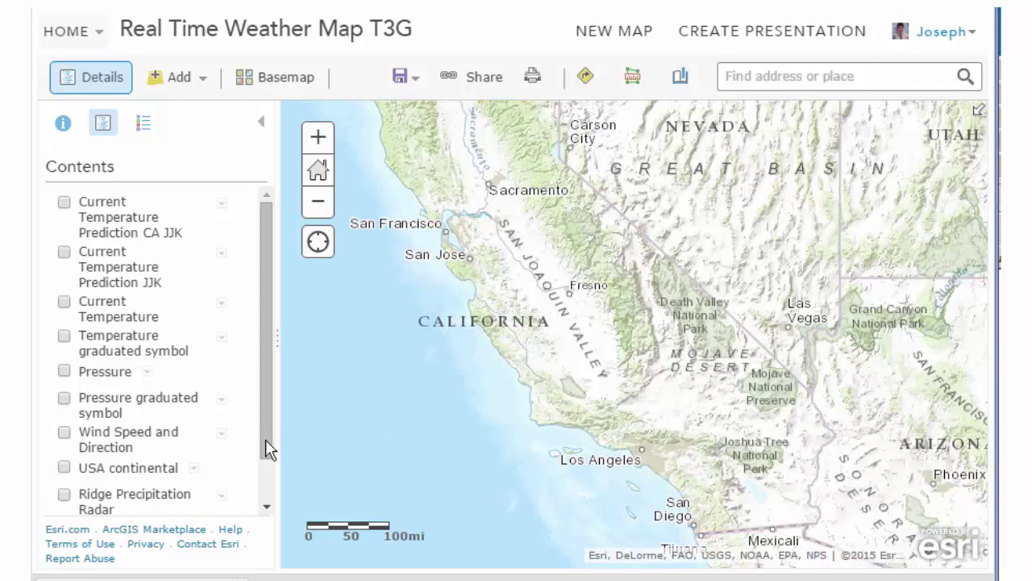
- Turn on Ridge Precipitation Radar, pan across the central states, then turn on Pressure
left_click(64, 495)
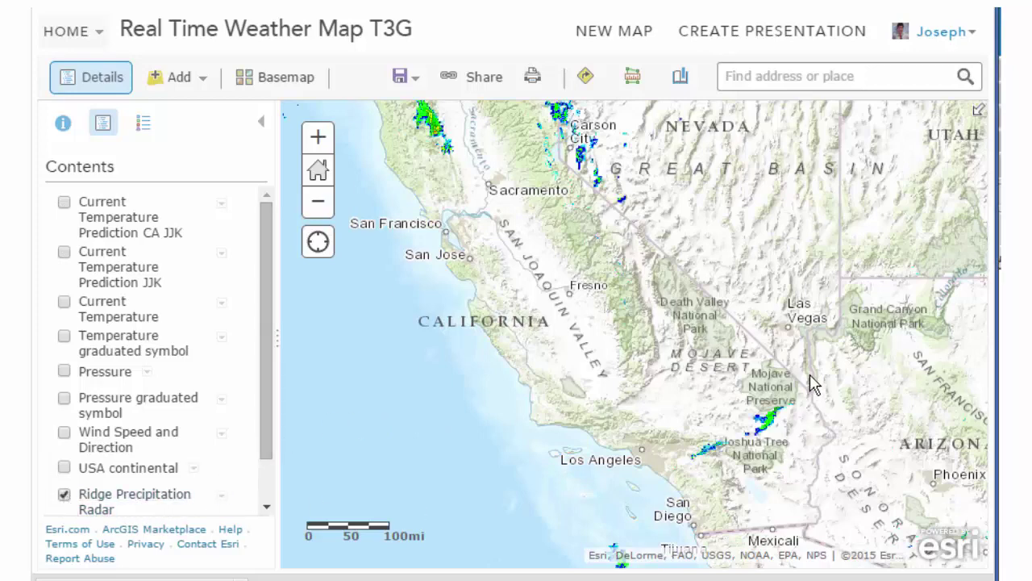
left_click_drag(811, 389, 765, 457)
left_click_drag(834, 334, 630, 401)
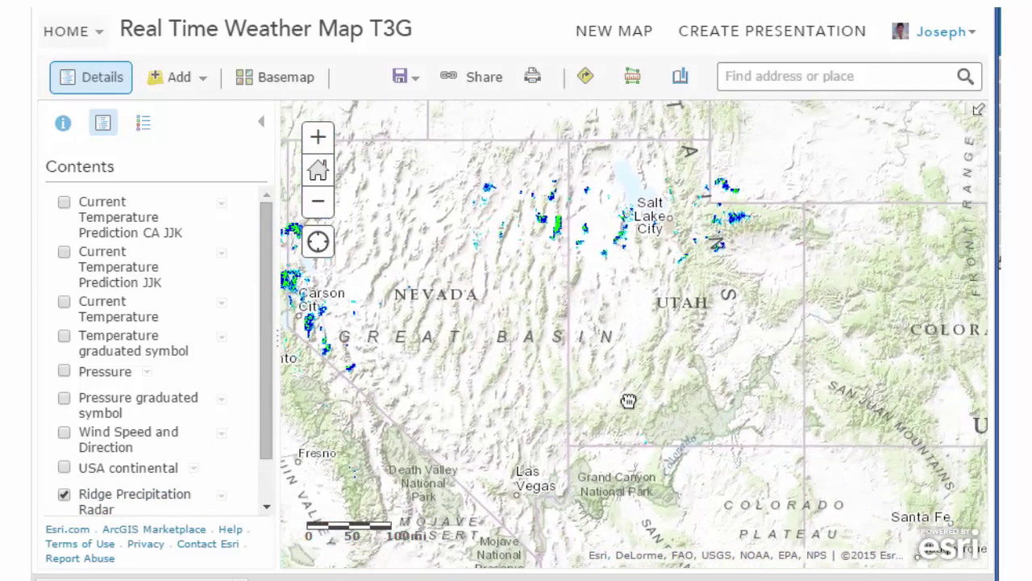
left_click_drag(830, 334, 581, 376)
left_click_drag(790, 379, 488, 397)
left_click_drag(815, 500, 698, 343)
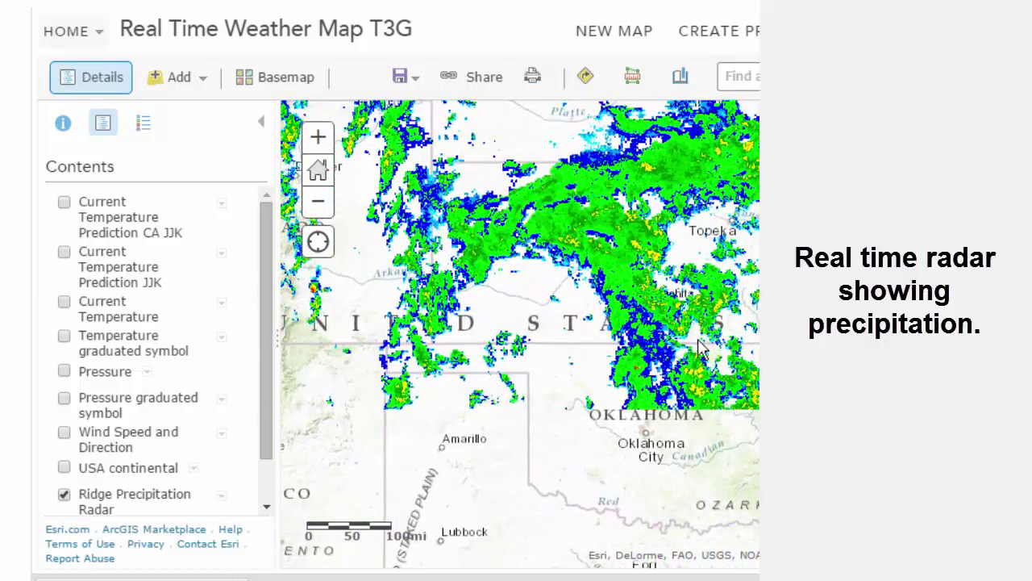
scroll(702, 391, "down", 1)
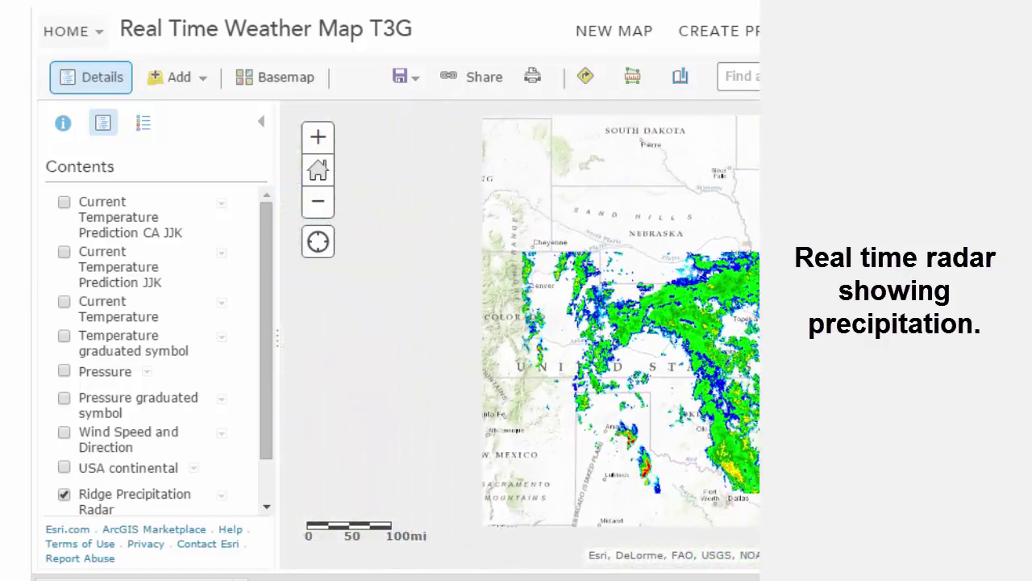
left_click_drag(760, 400, 715, 297)
left_click_drag(452, 460, 530, 554)
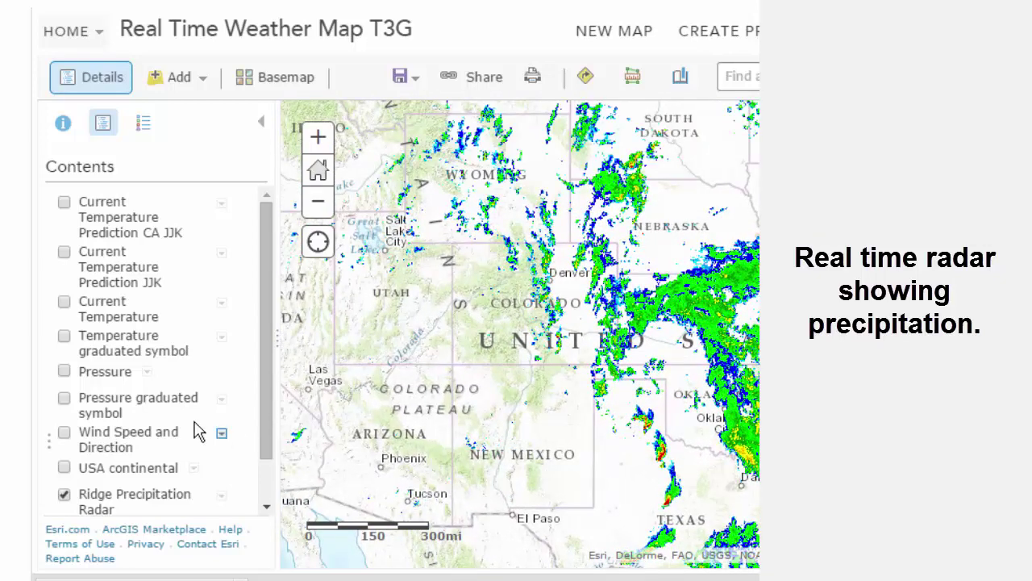
left_click(64, 371)
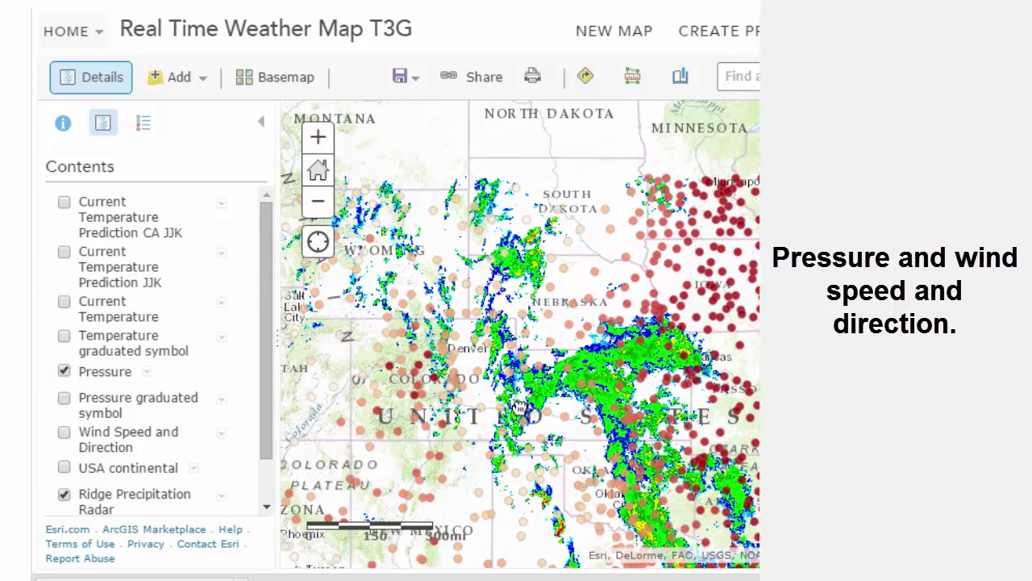
- Read the Pressure values in the legend while panning over the central US, then return to the layers
left_click(143, 126)
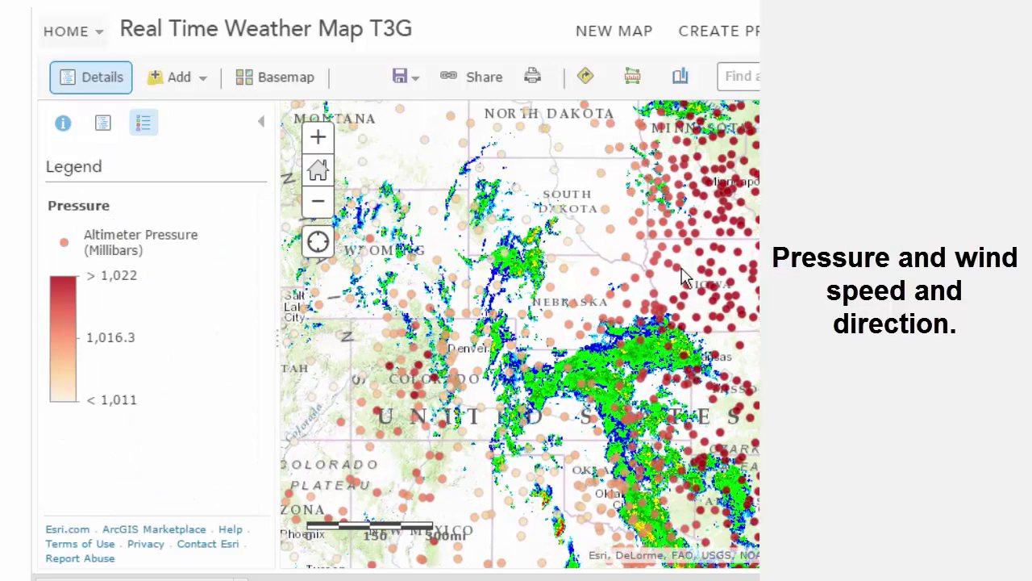
left_click_drag(696, 279, 622, 295)
left_click_drag(689, 362, 848, 232)
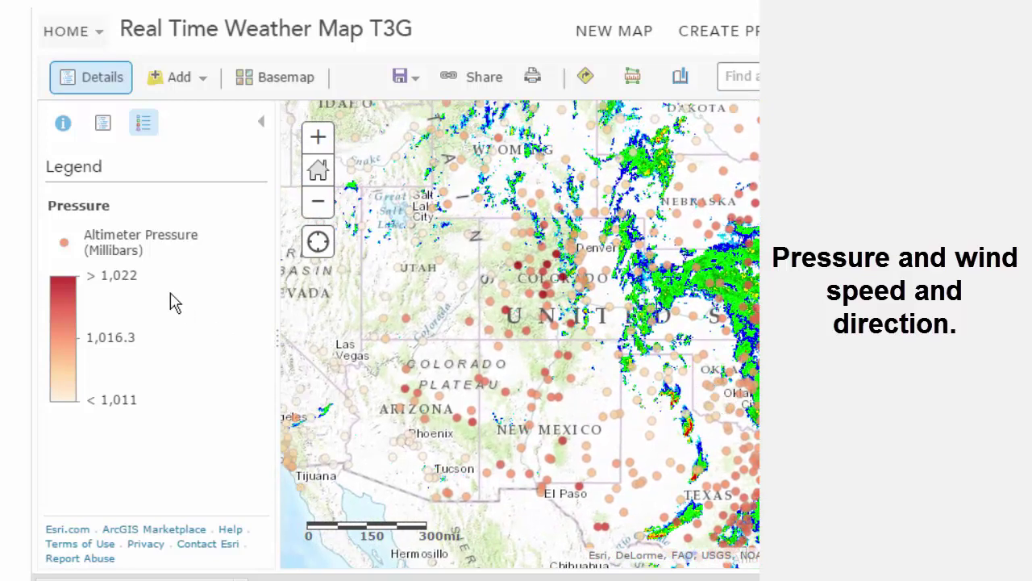
left_click(102, 125)
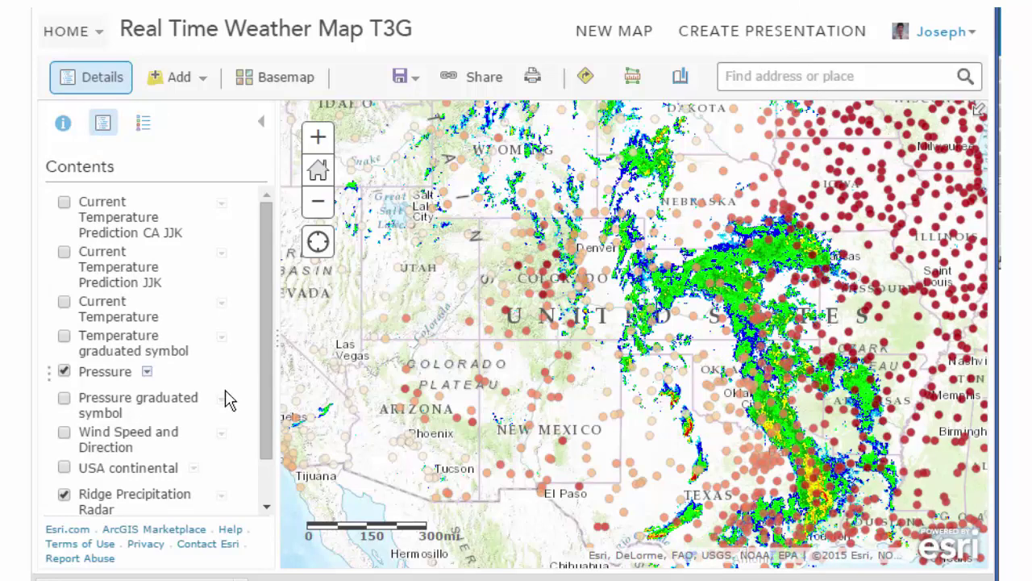
- Turn off Pressure and Ridge Precipitation Radar and turn on Wind Speed and Direction
left_click(64, 371)
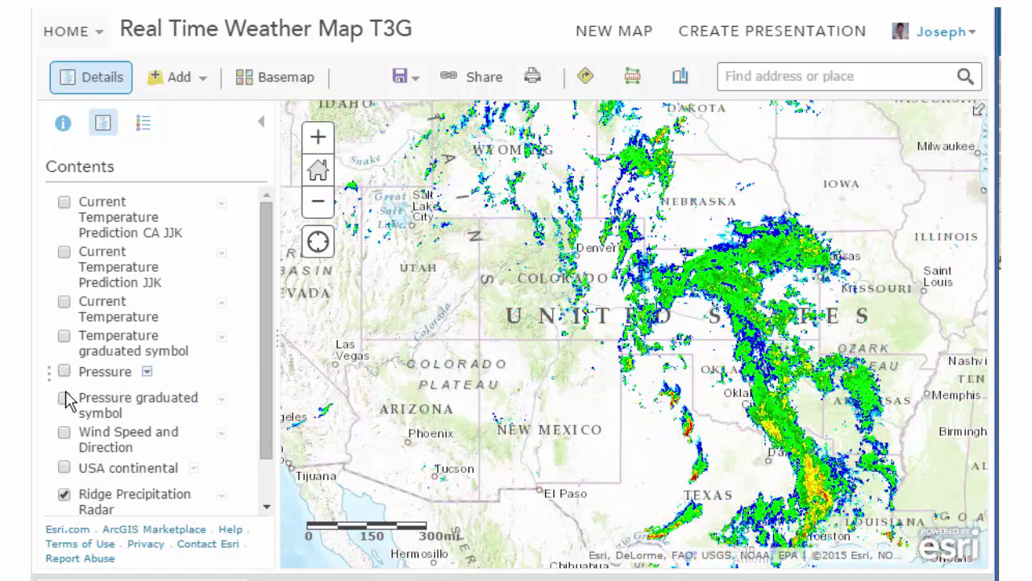
left_click(64, 495)
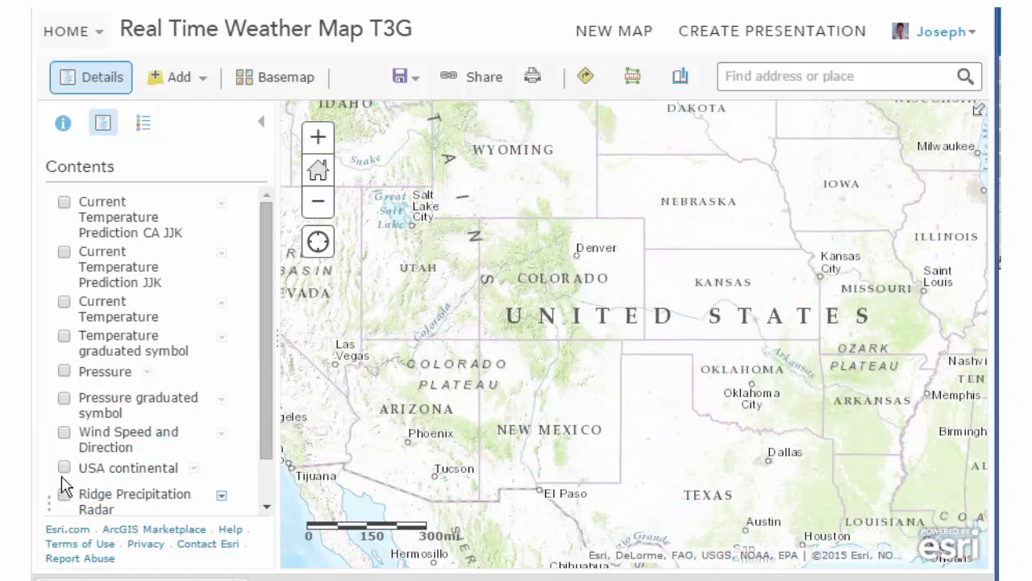
left_click(64, 432)
- Open a Nebraska wind station's pop-up and scroll to its visibility, pressure and sky conditions
left_click_drag(603, 343, 586, 391)
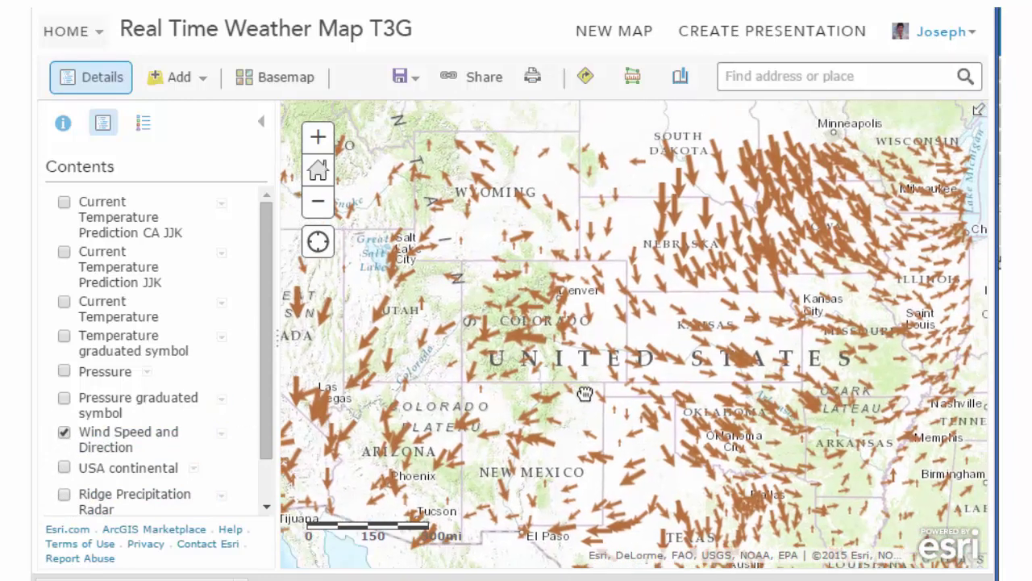
left_click(658, 251)
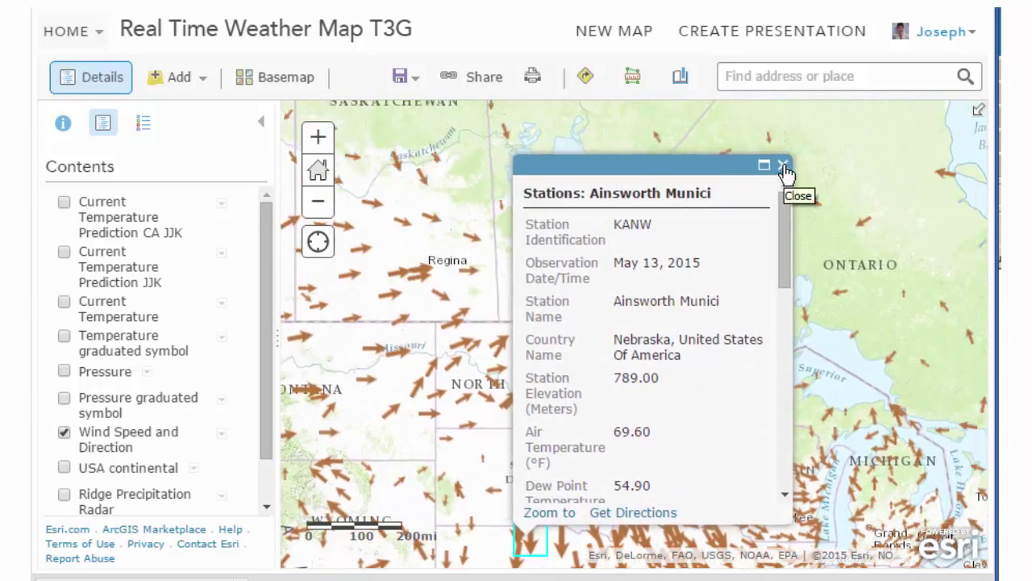
left_click_drag(781, 272, 781, 436)
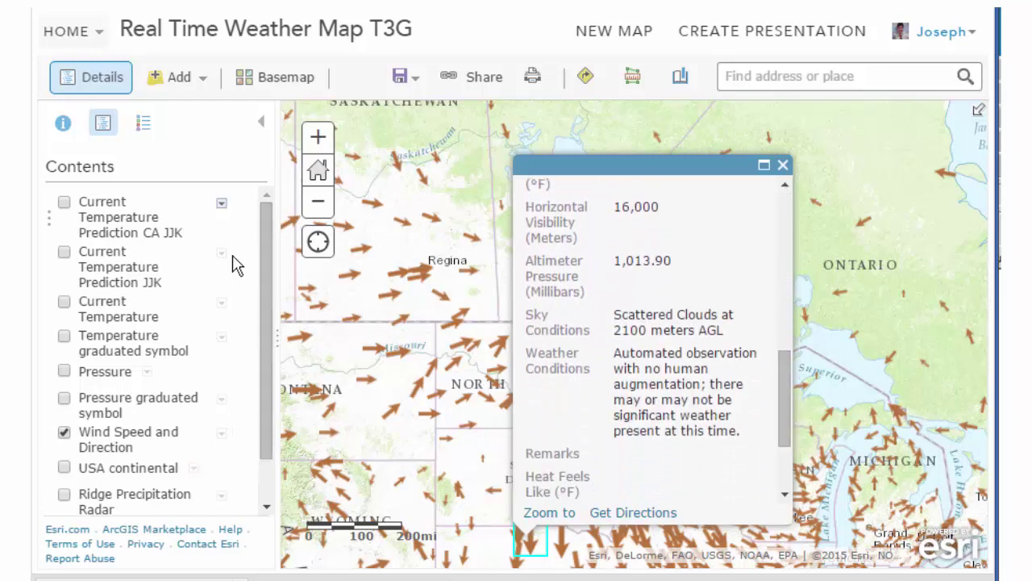
- Browse the 4,412-feature Wind Speed and Direction attribute table, then close it
left_click(221, 436)
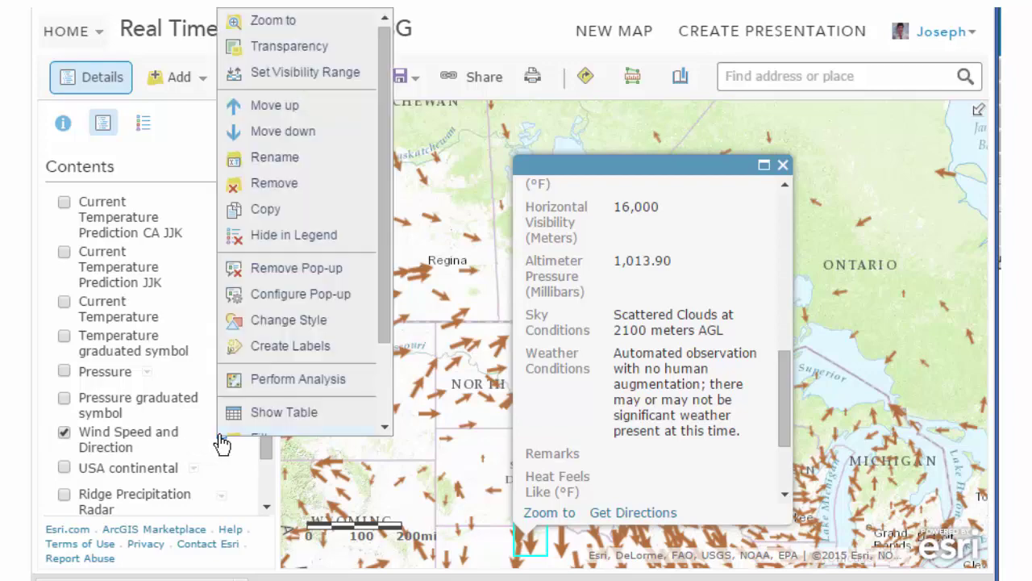
left_click(291, 410)
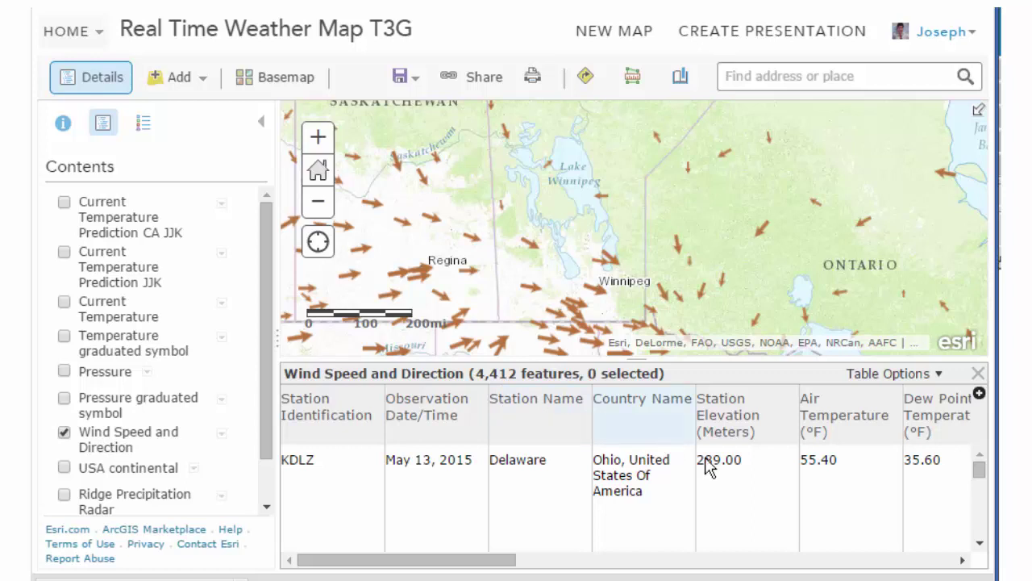
left_click_drag(981, 469, 976, 492)
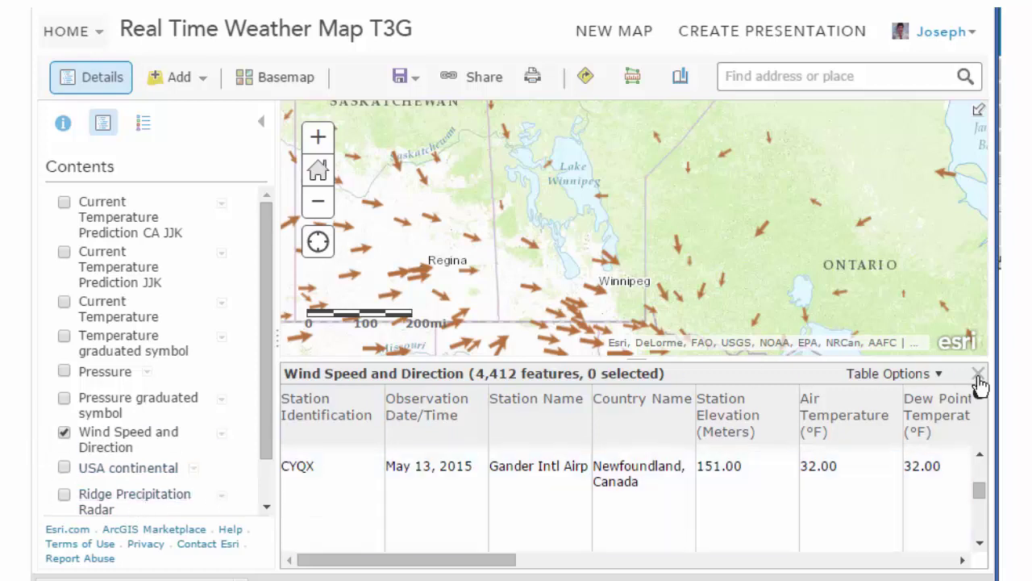
left_click(975, 376)
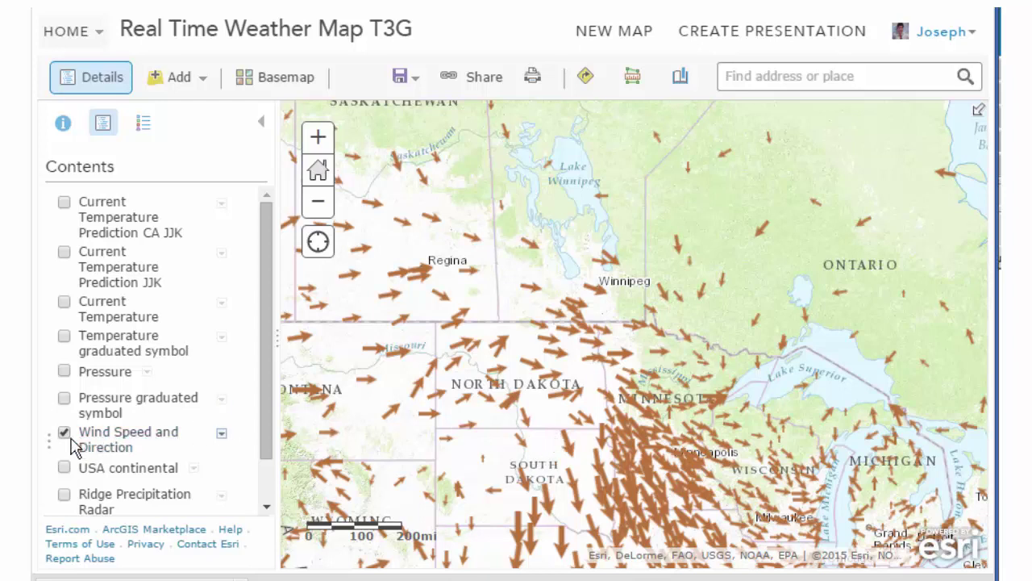
left_click(223, 435)
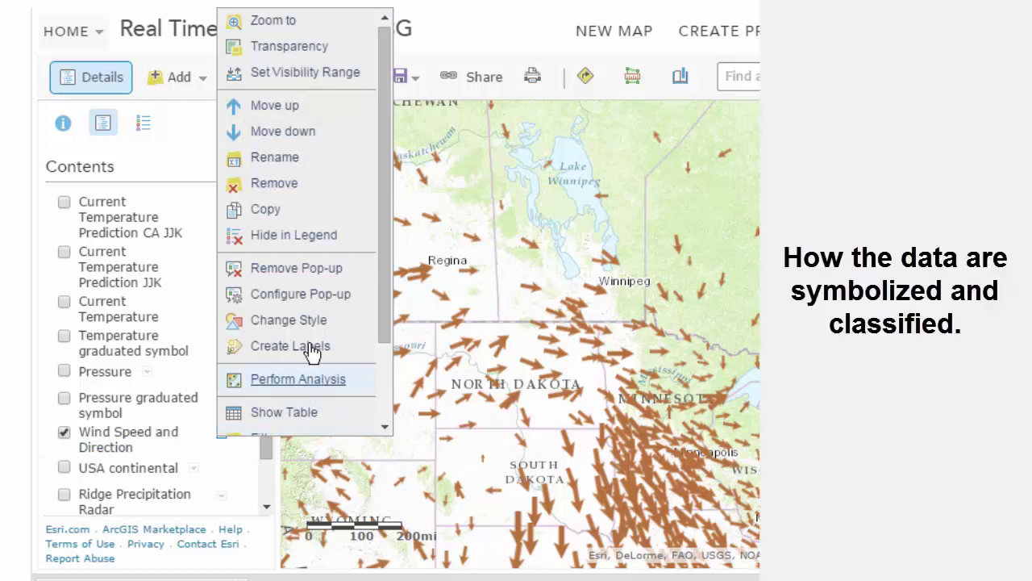
left_click(297, 323)
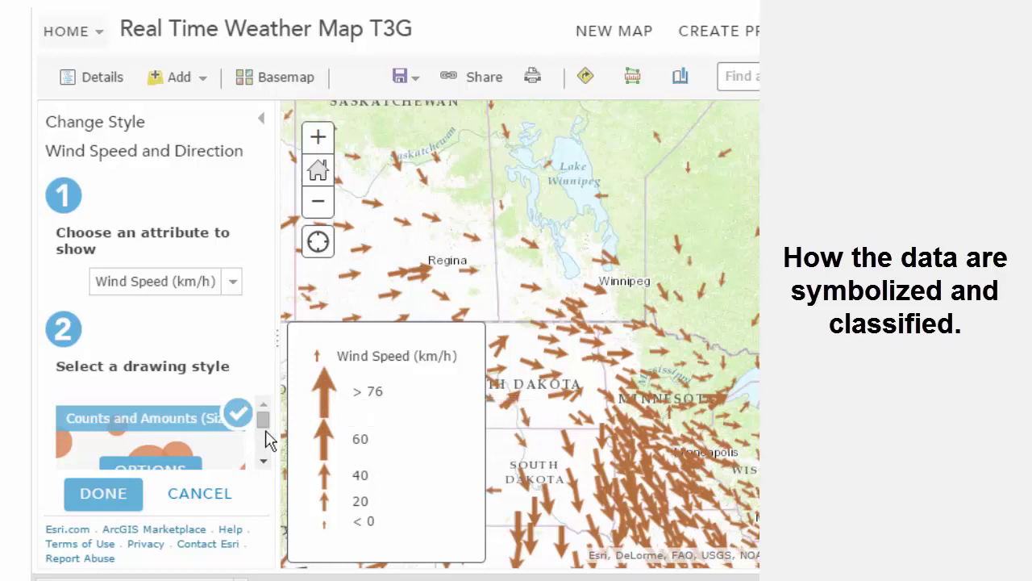
left_click(146, 470)
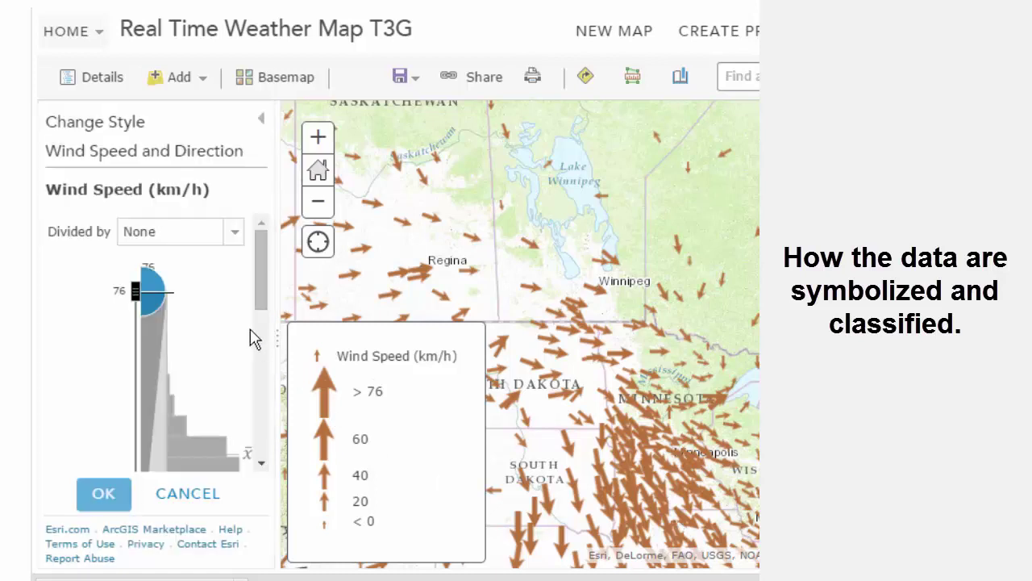
left_click_drag(257, 282, 251, 355)
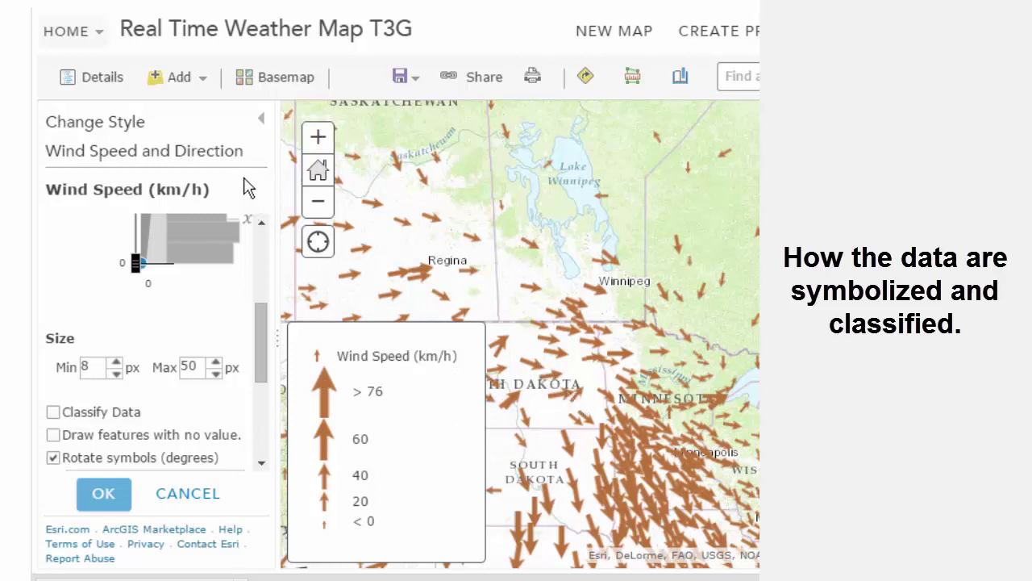
left_click(262, 122)
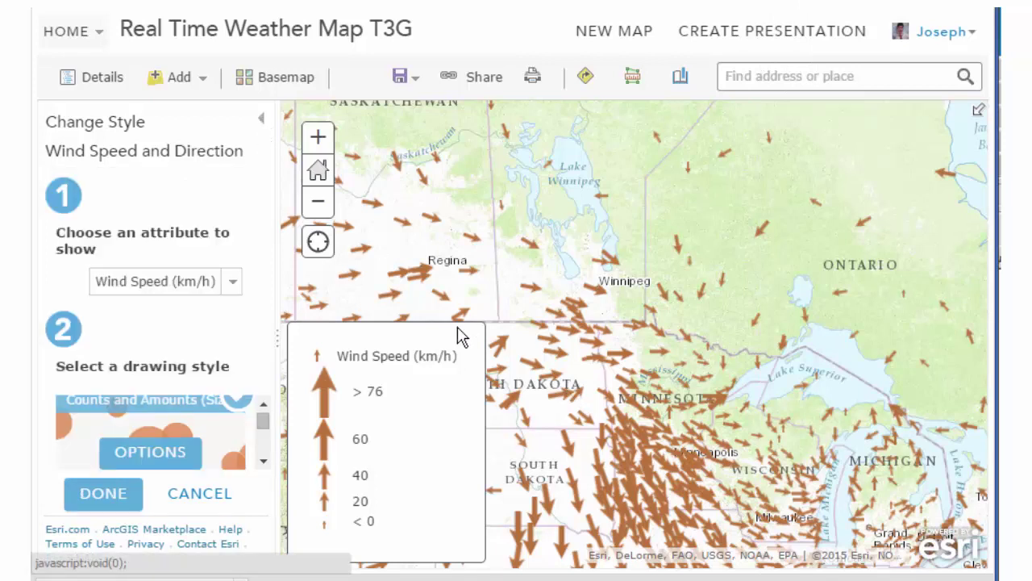
left_click(262, 121)
- Centre the Dakotas and Nebraska, toggle the Current Temperature Prediction JJK surface, and show Current Temperature points
left_click_drag(488, 425, 546, 257)
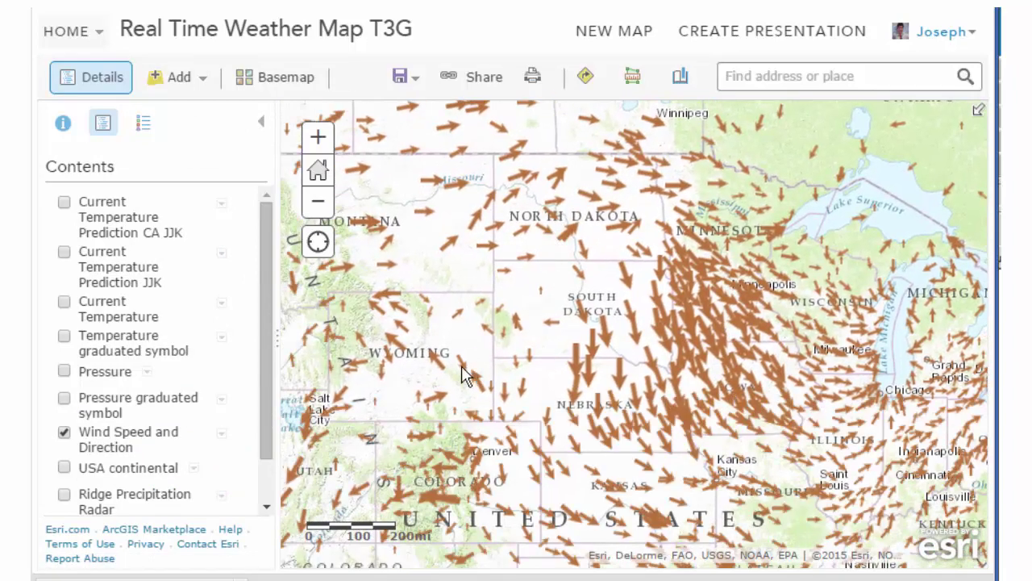
left_click(64, 252)
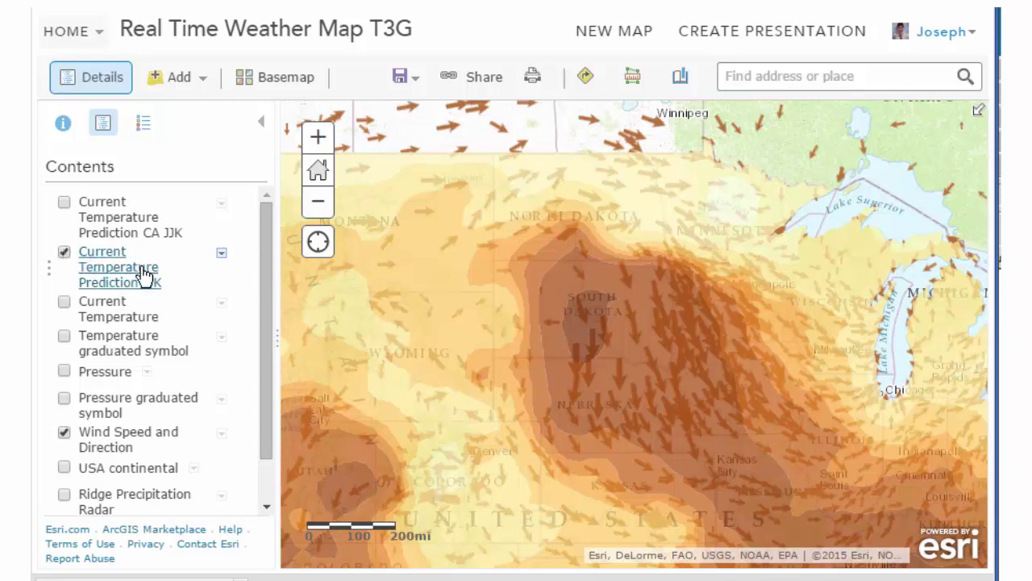
left_click(65, 252)
left_click(64, 301)
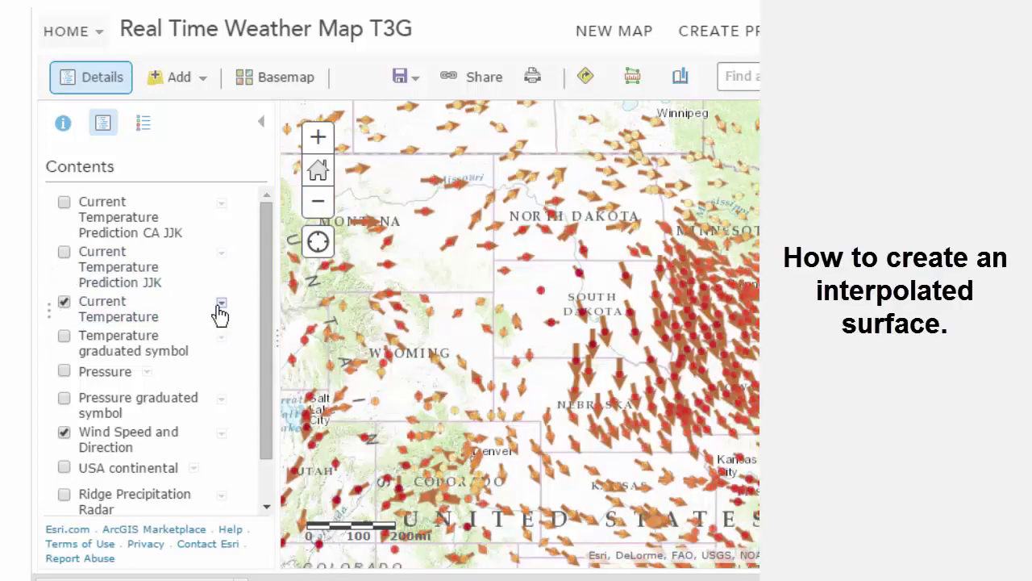
- Open Perform Analysis from the Current Temperature layer's options menu
left_click(221, 303)
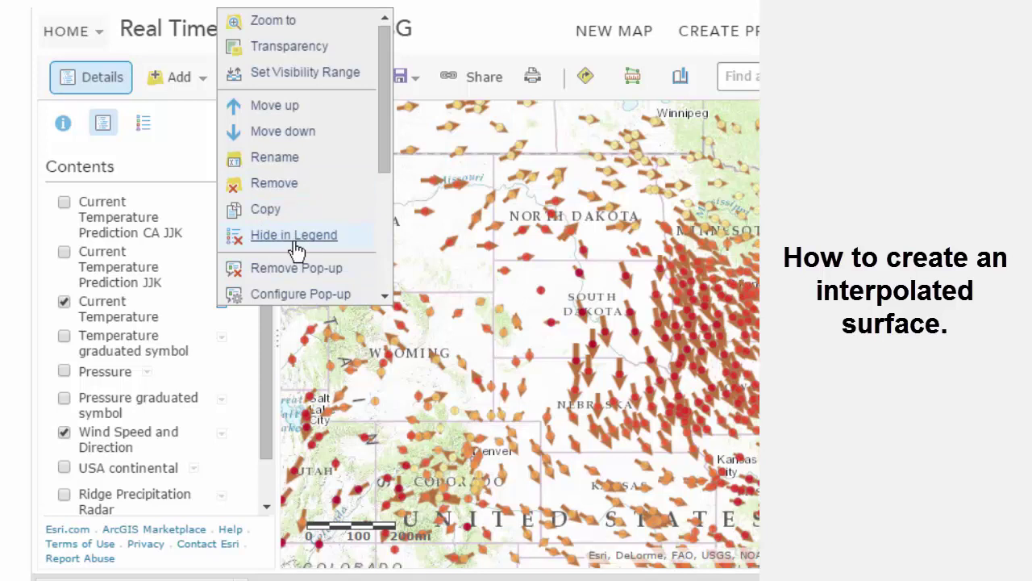
scroll(322, 267, "down", 3)
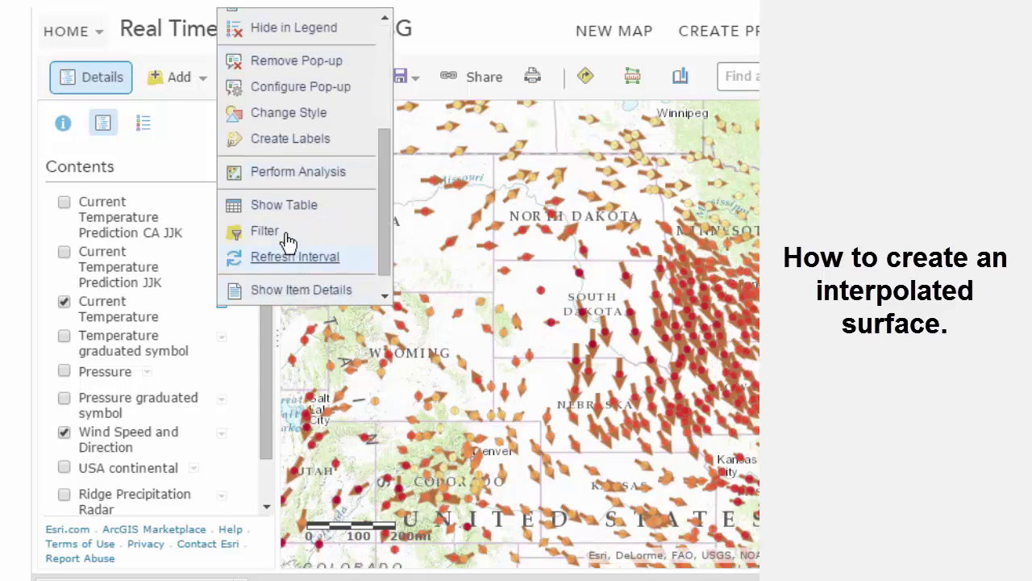
left_click(288, 173)
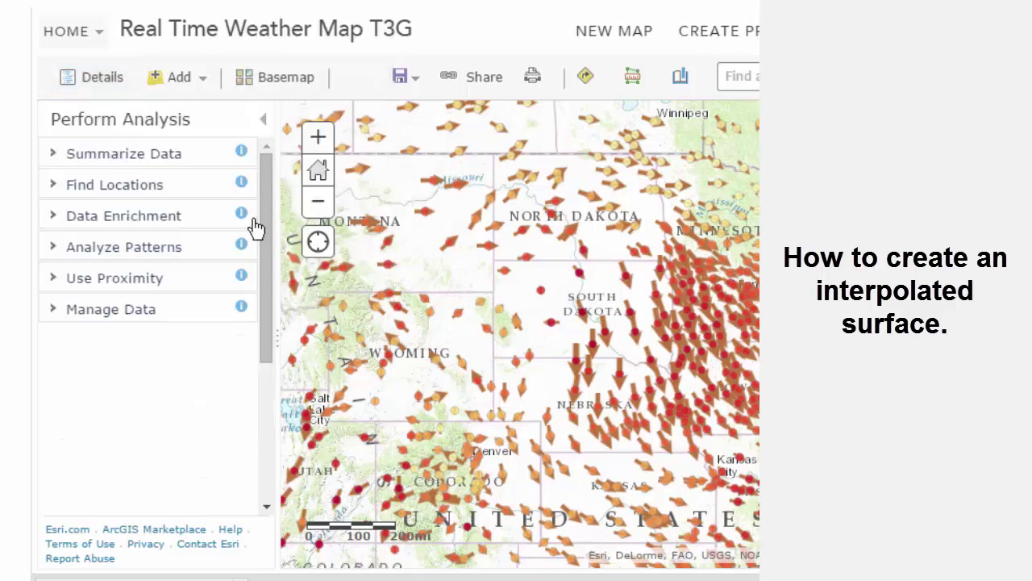
- Expand Analyze Patterns and preview Interpolate Points' field list and settings without changing them
left_click(129, 252)
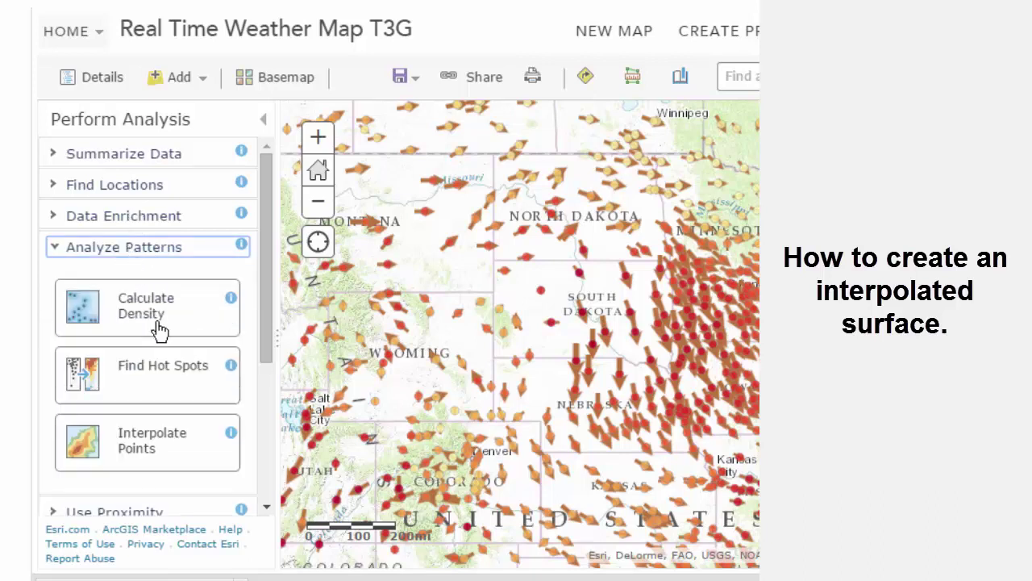
left_click(148, 446)
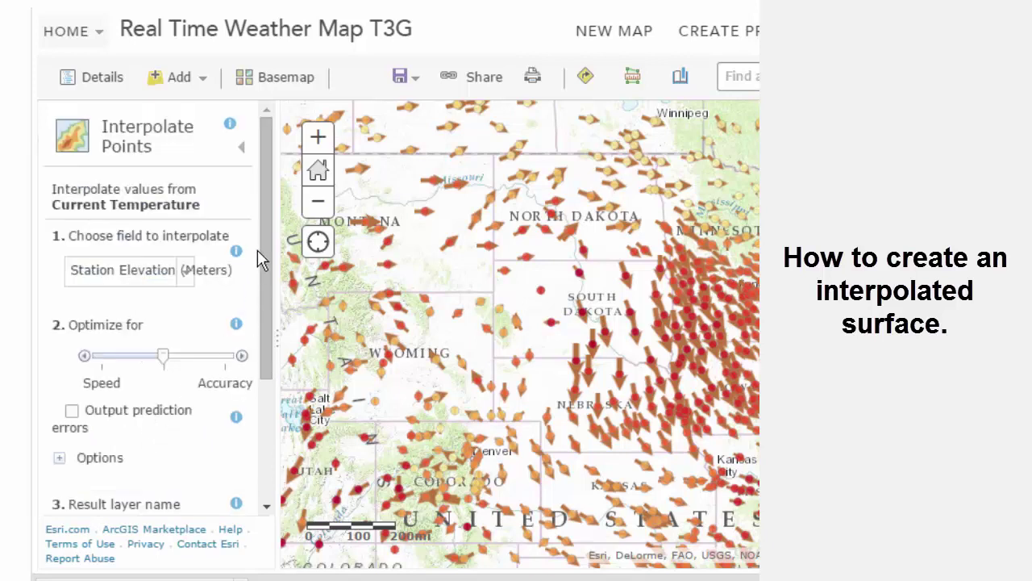
left_click_drag(265, 244, 262, 309)
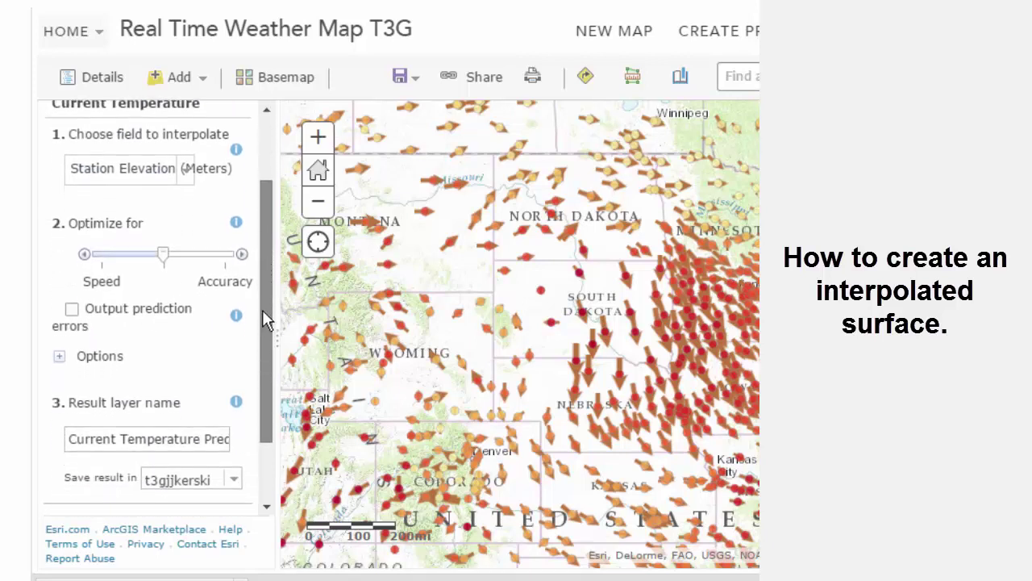
left_click(189, 177)
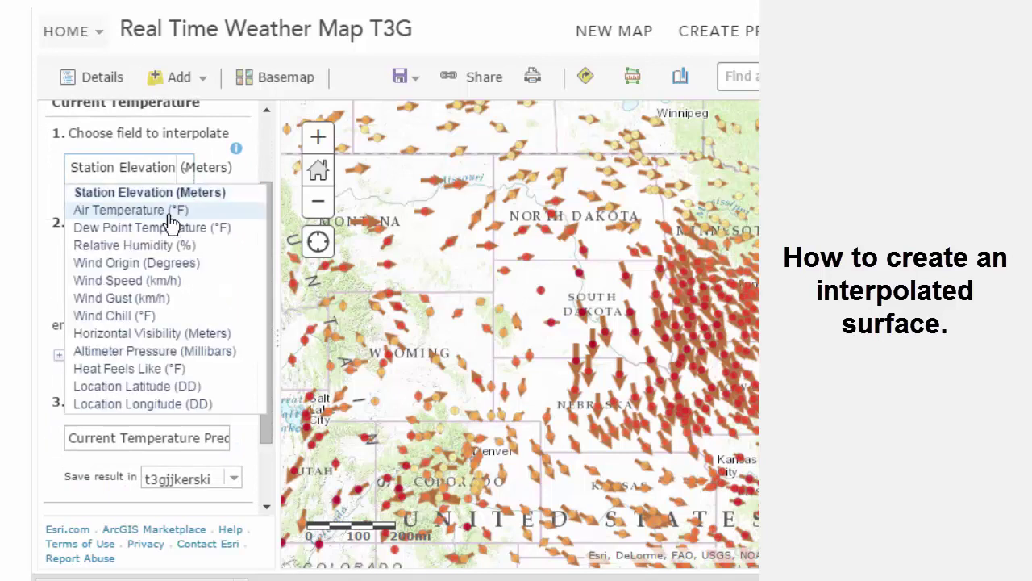
left_click(100, 520)
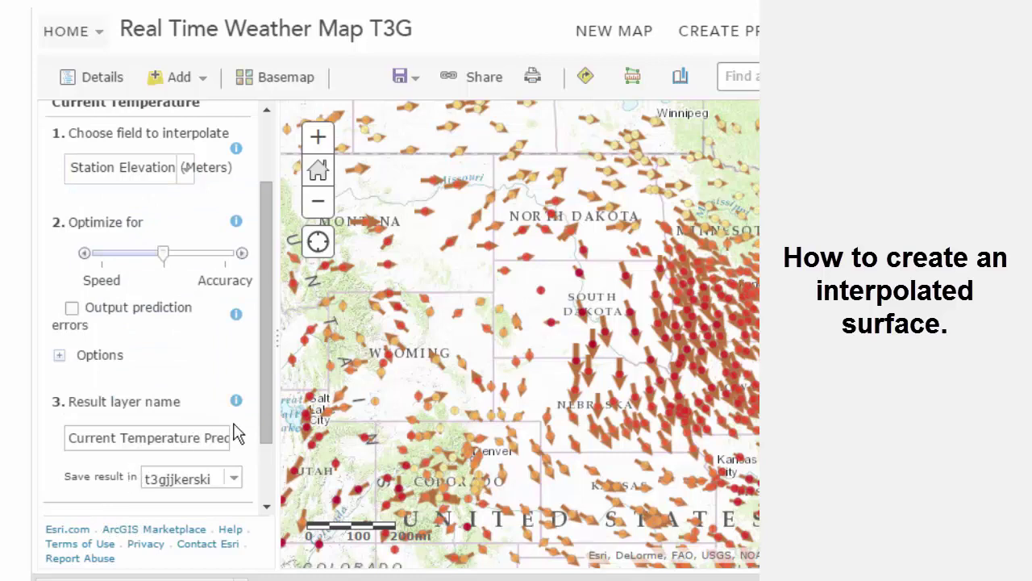
left_click(269, 133)
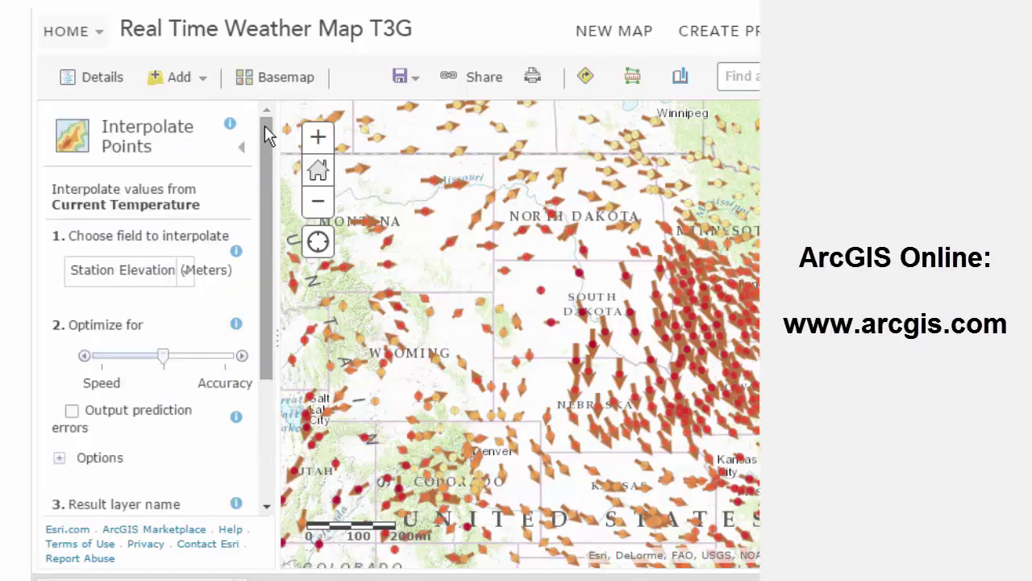
left_click(241, 147)
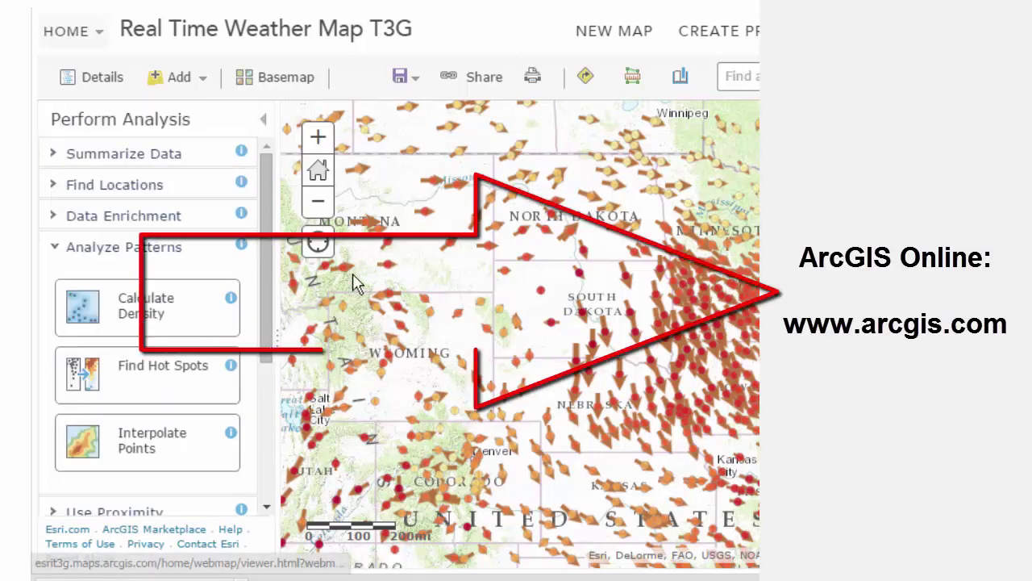